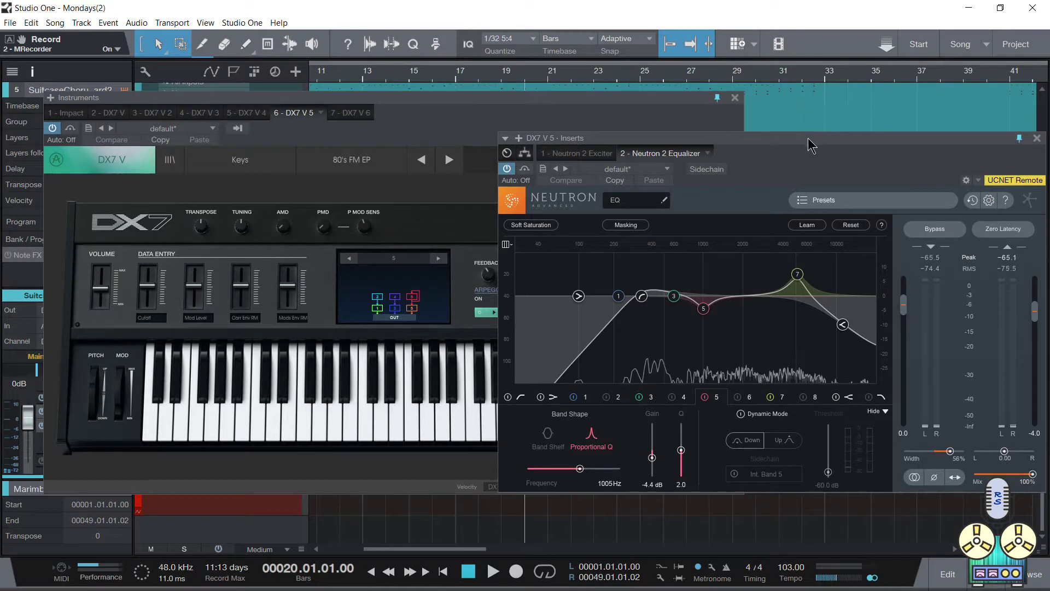
Step: Close the DX7 V 5 inserts window and move the Instruments window to the middle of the arrangement
left_click_drag(808, 141, 772, 126)
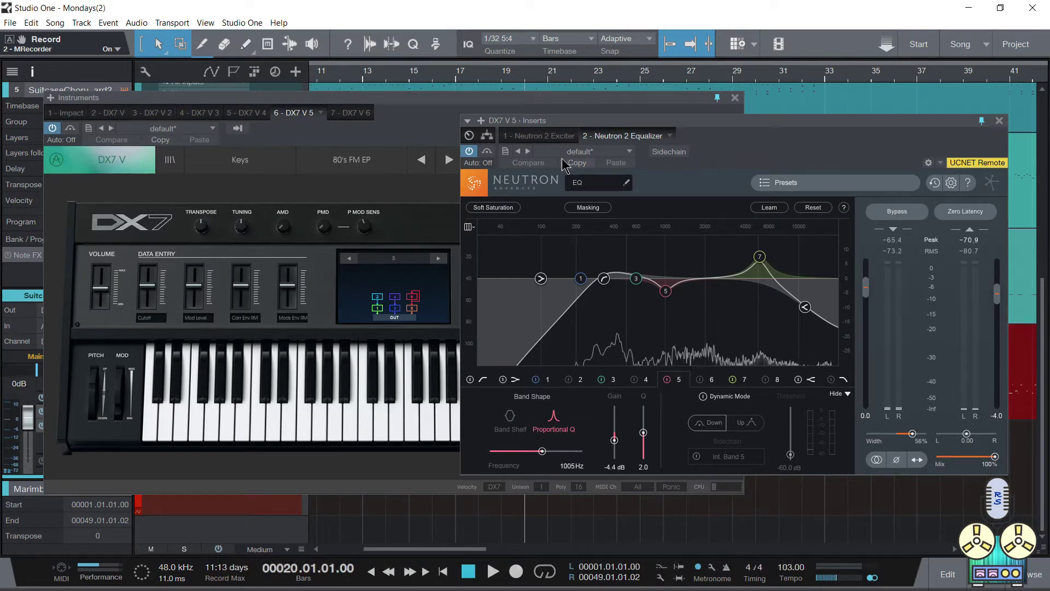
left_click(542, 139)
left_click(618, 140)
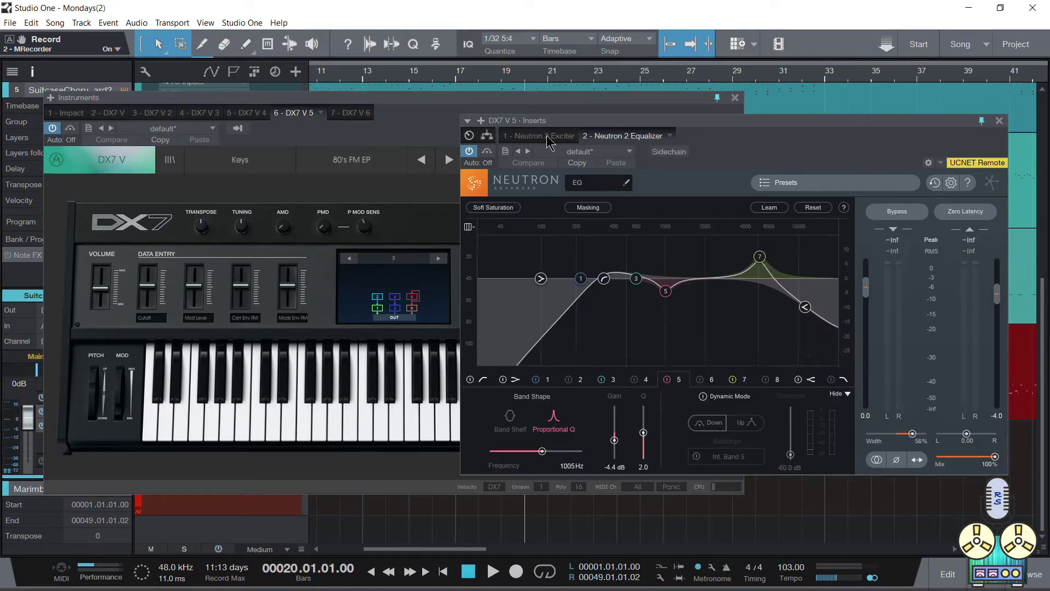
left_click(999, 120)
left_click_drag(463, 98, 680, 107)
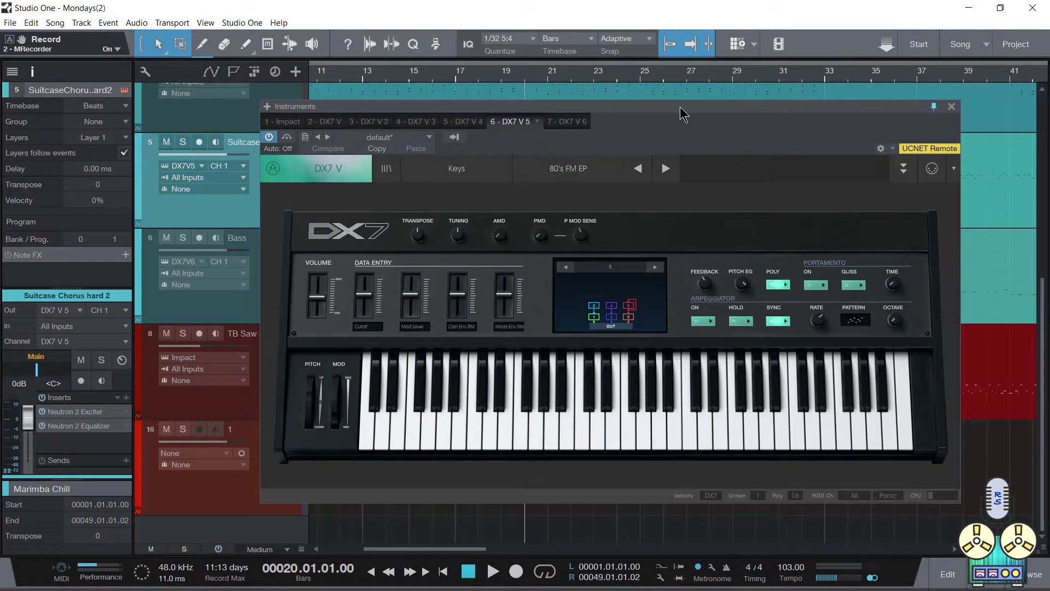
Step: Set the DX7 V volume to about -1.82 dB and audition several neighbouring notes on its virtual keyboard
left_click_drag(357, 303, 357, 299)
left_click(320, 297)
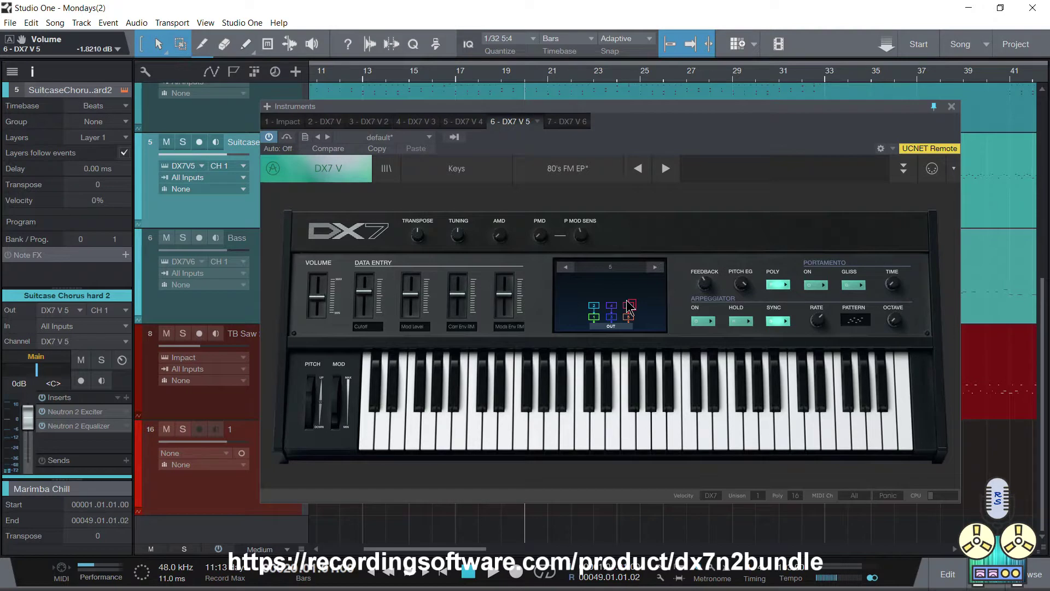
left_click(536, 440)
left_click(547, 439)
left_click(555, 440)
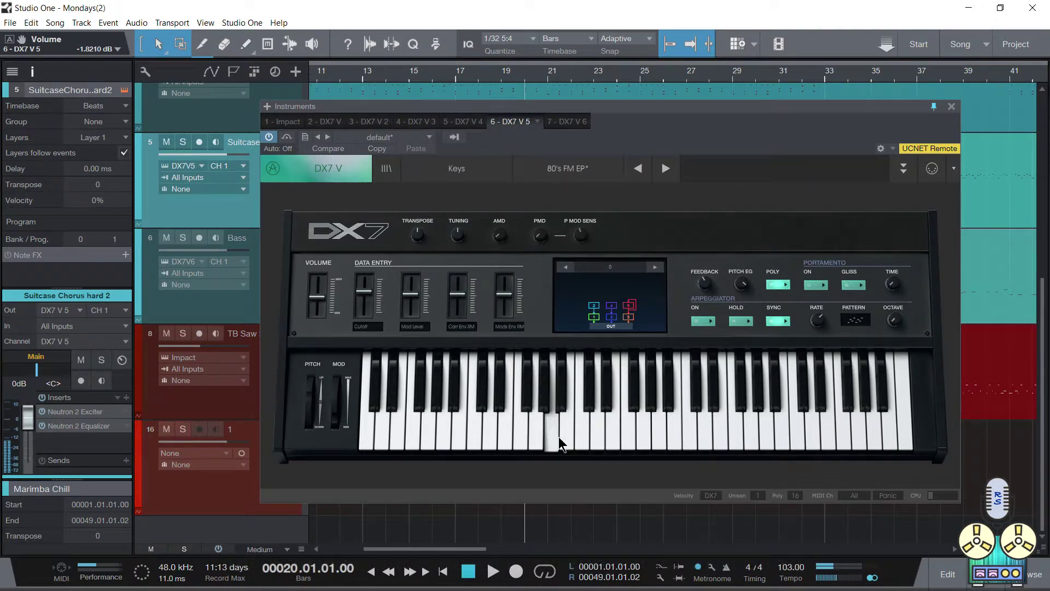
left_click(562, 437)
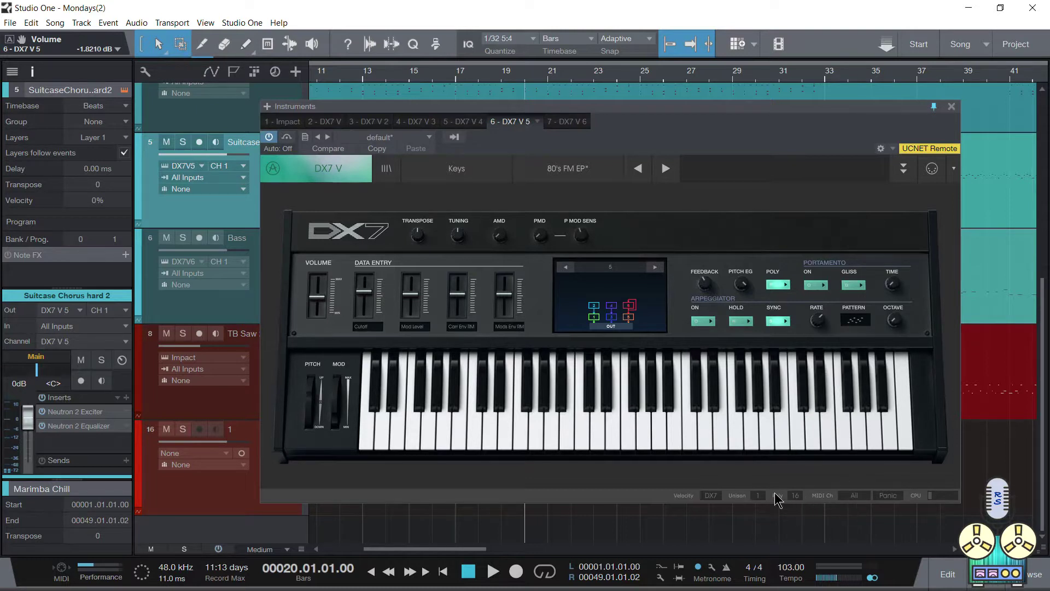
Step: Review the DX7 V's Velocity Range, Unison Voices and Polyphony options
left_click(714, 504)
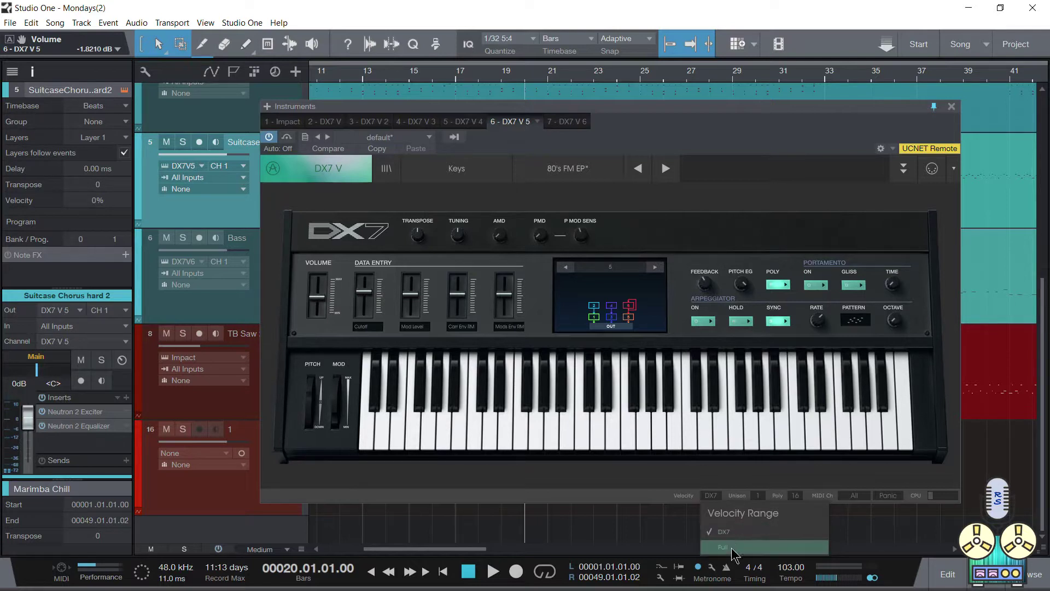
left_click(757, 500)
left_click(760, 502)
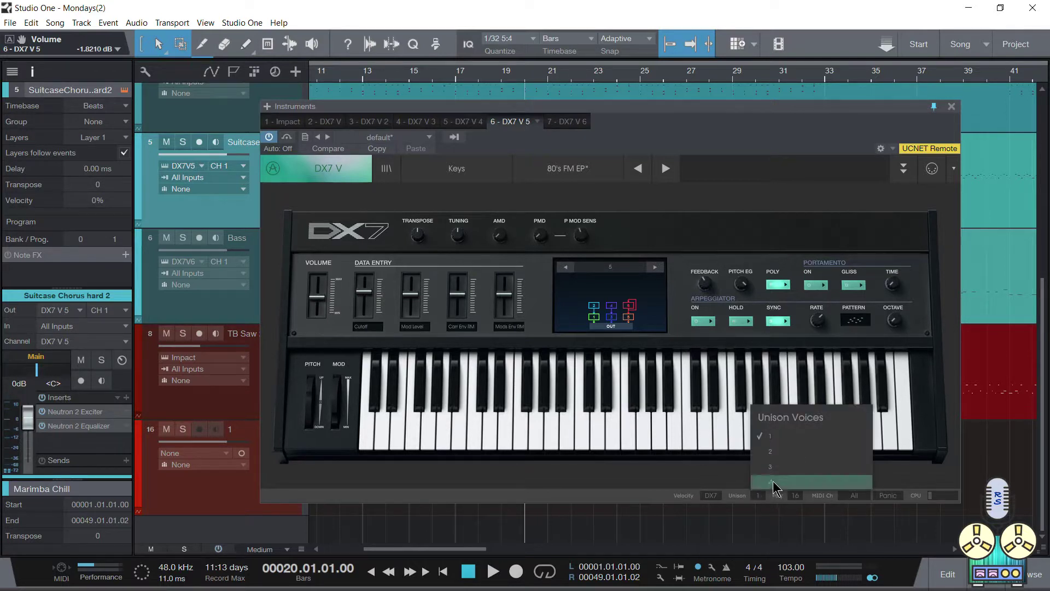
left_click(787, 494)
left_click(795, 497)
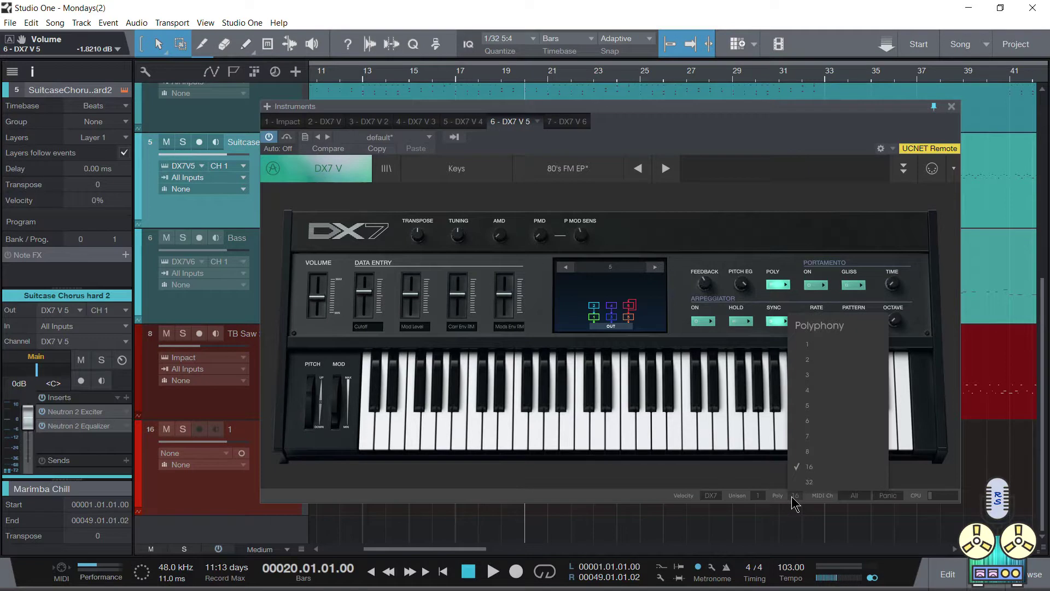
left_click(784, 495)
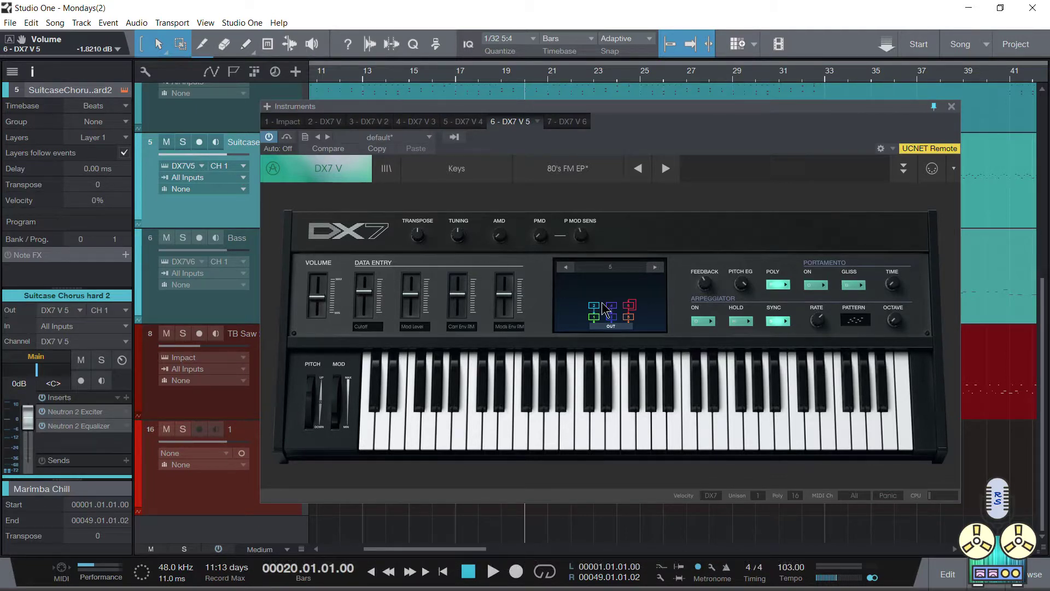
Step: Set the DX7 V algorithm to 6 and expand the synth's advanced editor
scroll(569, 271, "up", 5)
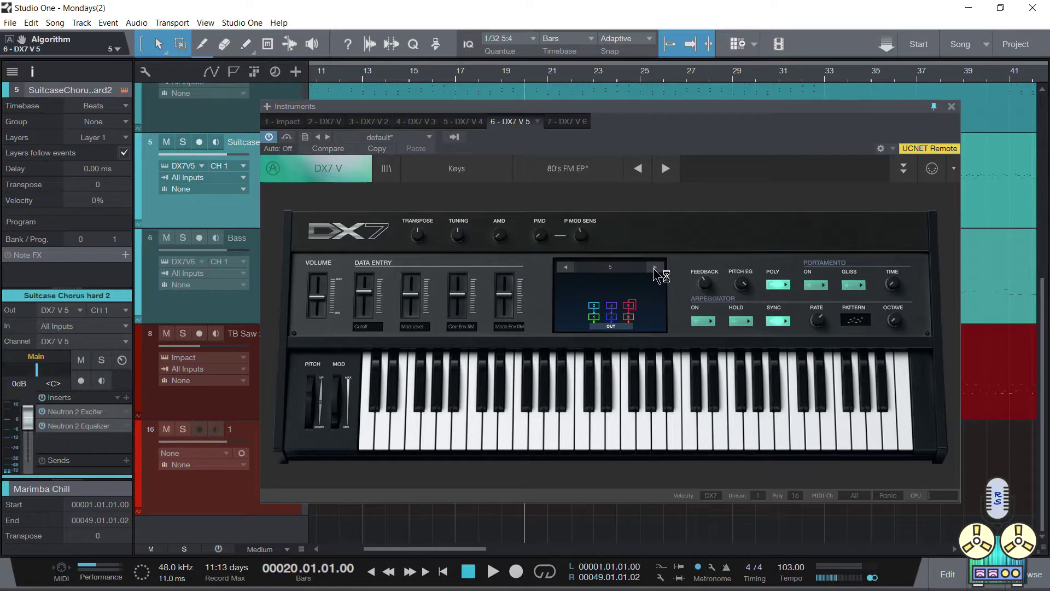
scroll(566, 267, "down", 4)
left_click(905, 169)
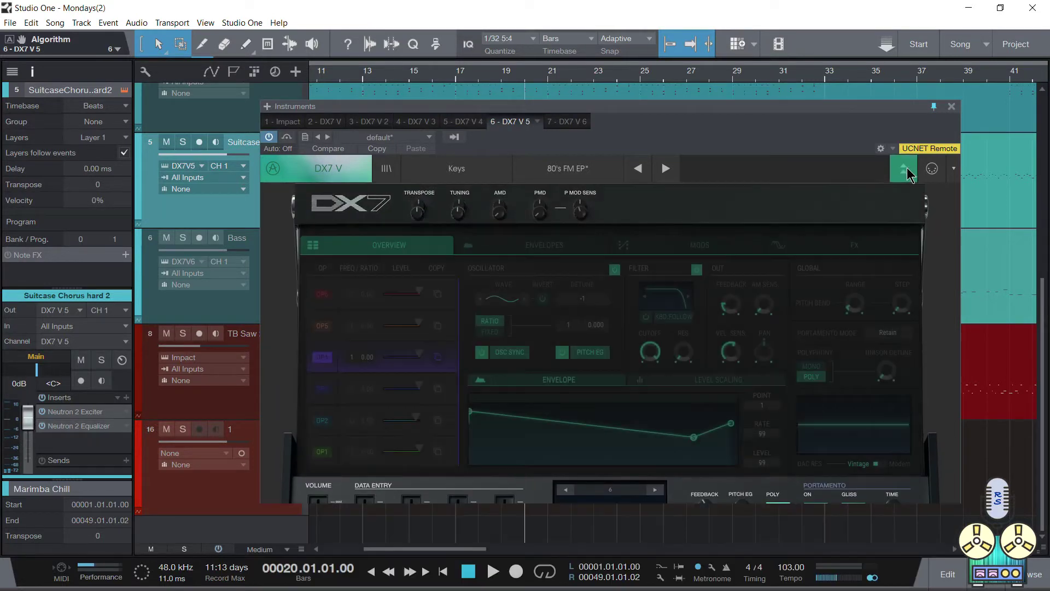
left_click(905, 169)
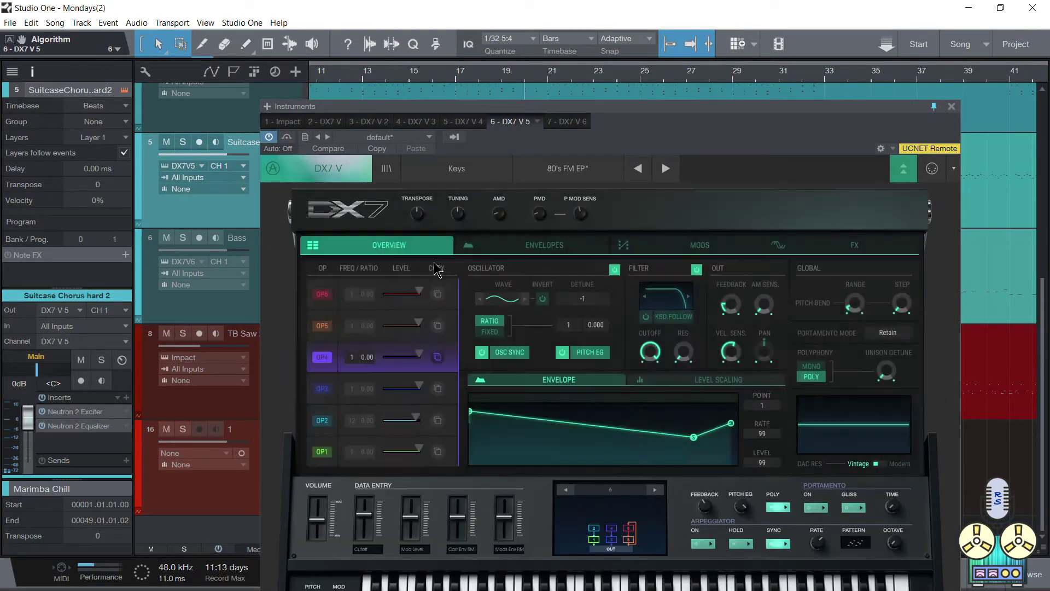
Step: Examine the overview settings of operators OP6, OP4 and OP3
left_click(320, 298)
left_click(329, 354)
left_click(330, 390)
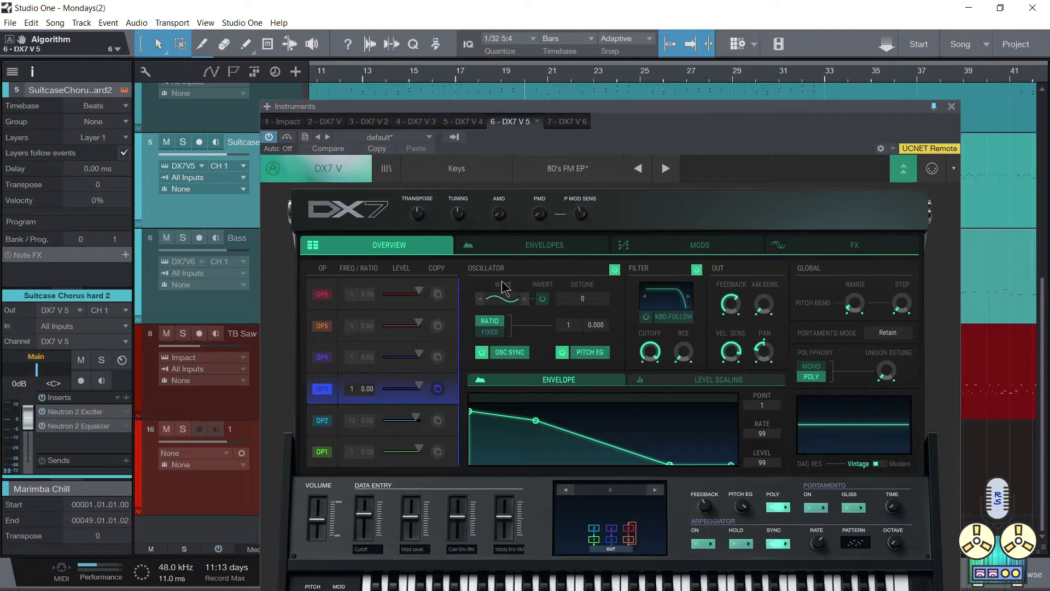
Step: Examine the envelopes of OP4, OP5, OP6 and OP1, plus the modulation and effects settings
left_click(500, 245)
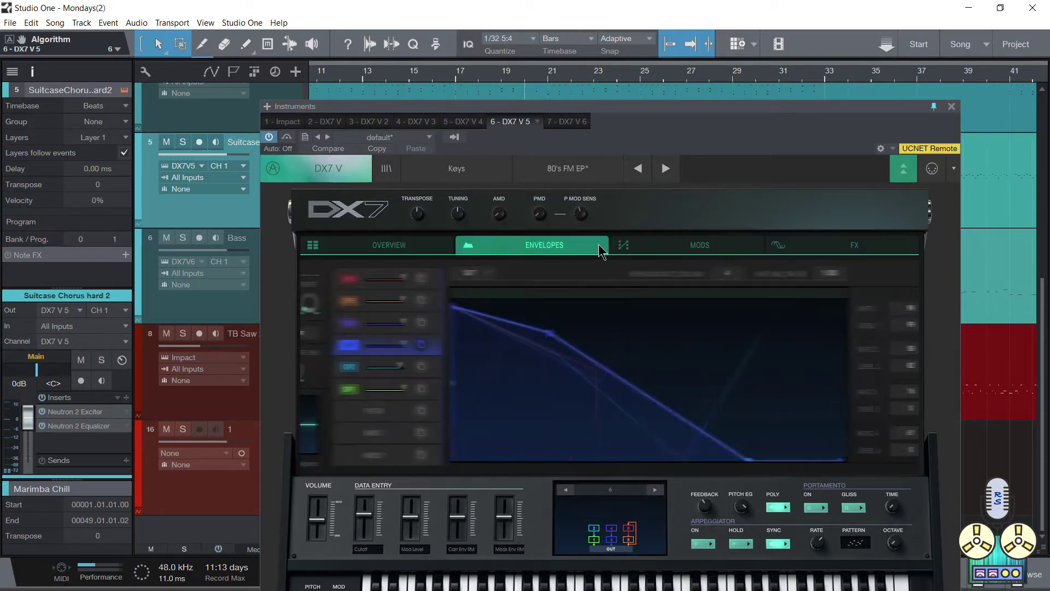
left_click(323, 323)
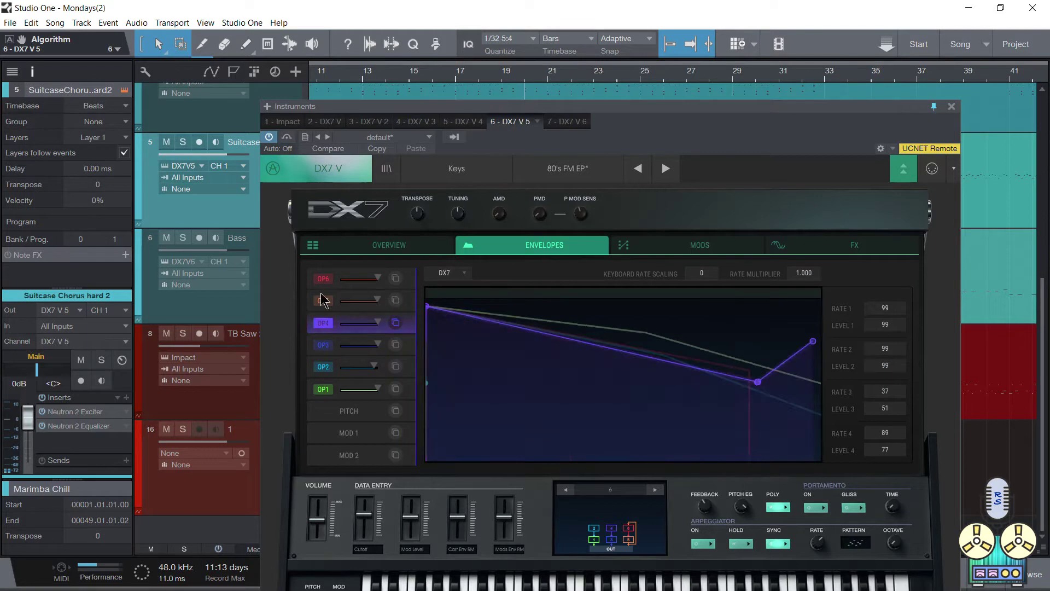
left_click(323, 300)
left_click(323, 278)
left_click(323, 389)
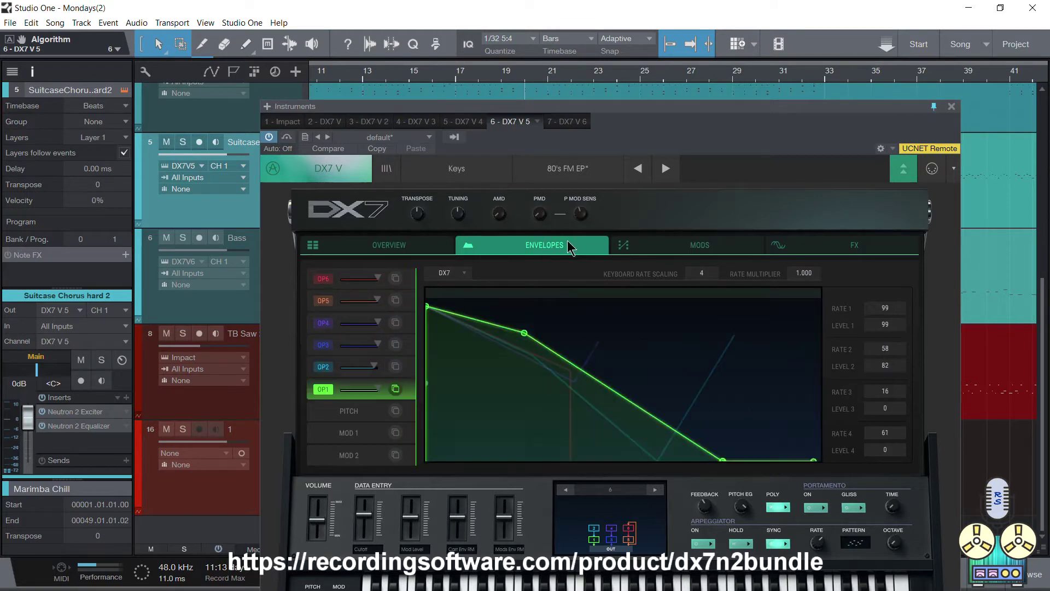
left_click(638, 242)
left_click(809, 248)
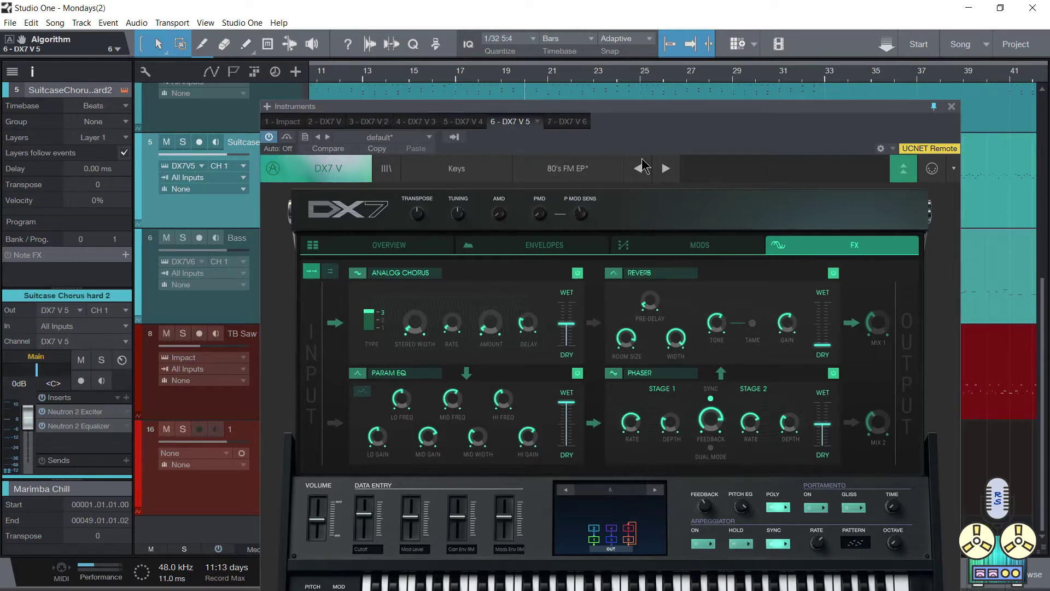
Step: Look over the DX7 V's export, window size and preset import options without importing anything
left_click(293, 175)
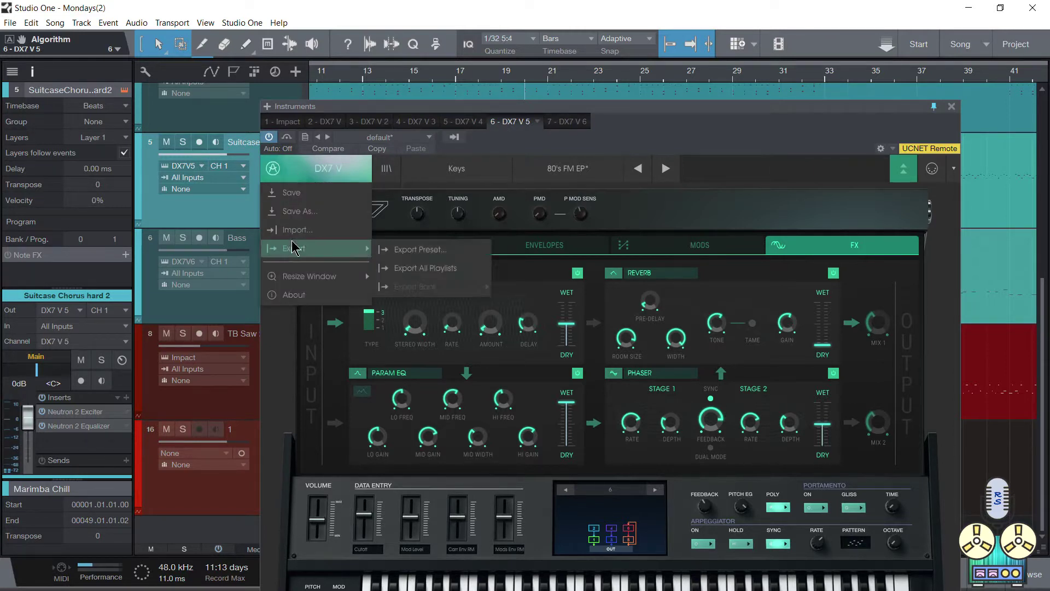
mouse_move(361, 276)
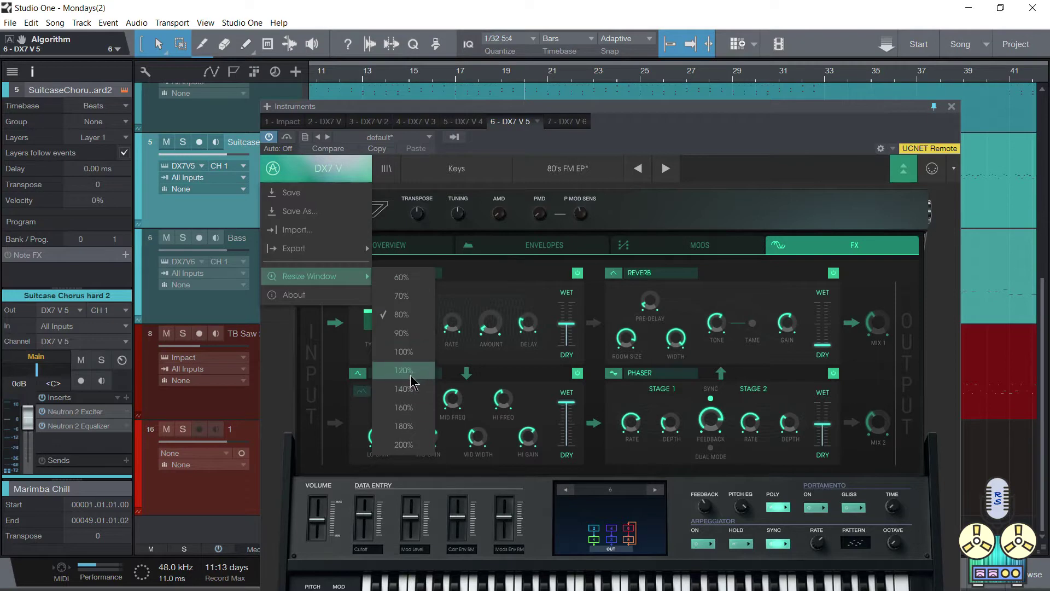
left_click(321, 237)
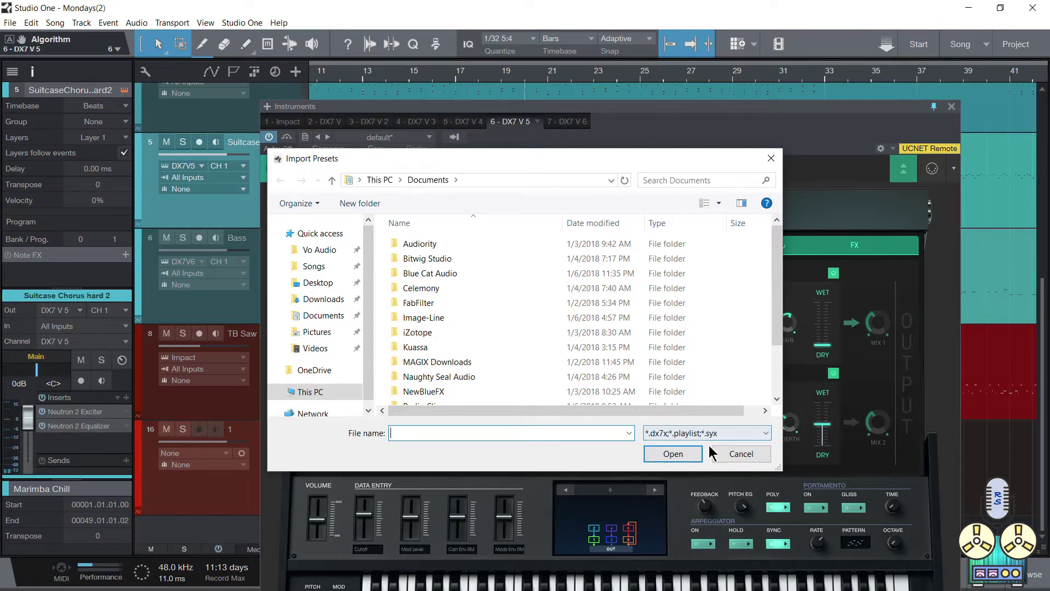
left_click(728, 454)
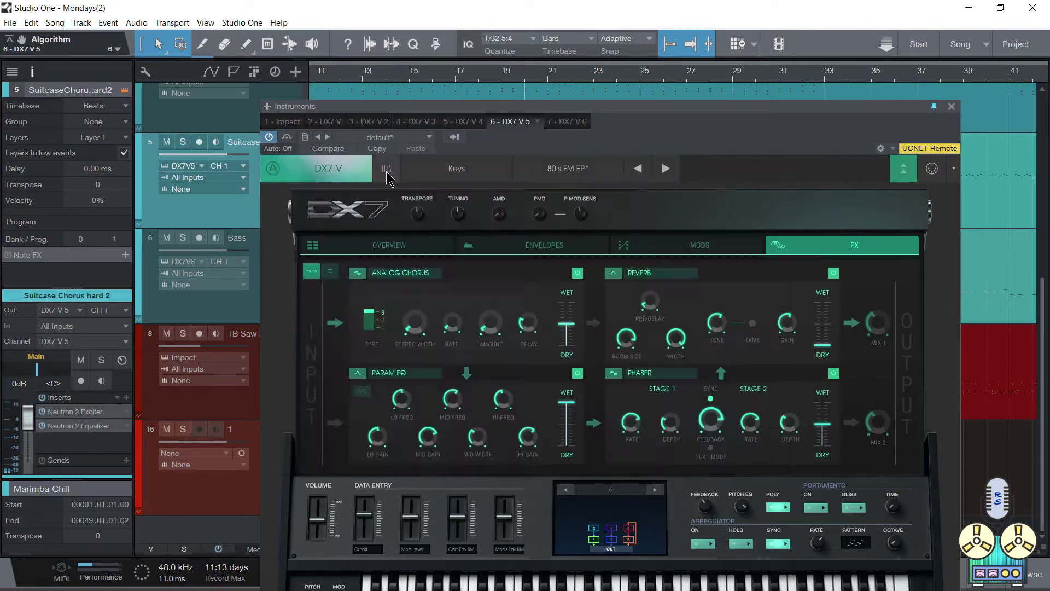
Step: Browse the DX7 V preset library and look over the available preset types
left_click(387, 169)
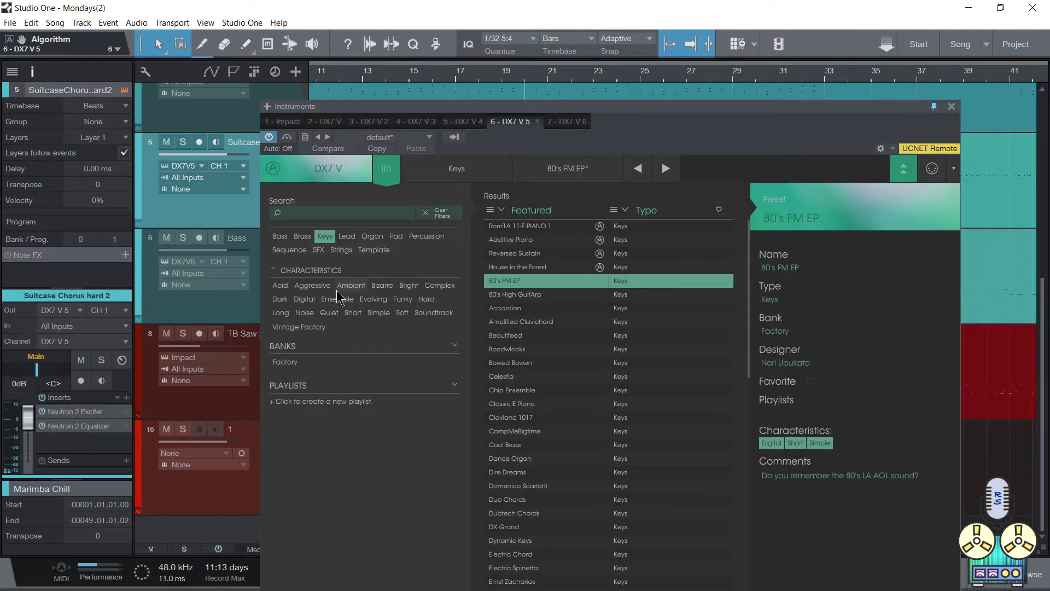
left_click(446, 169)
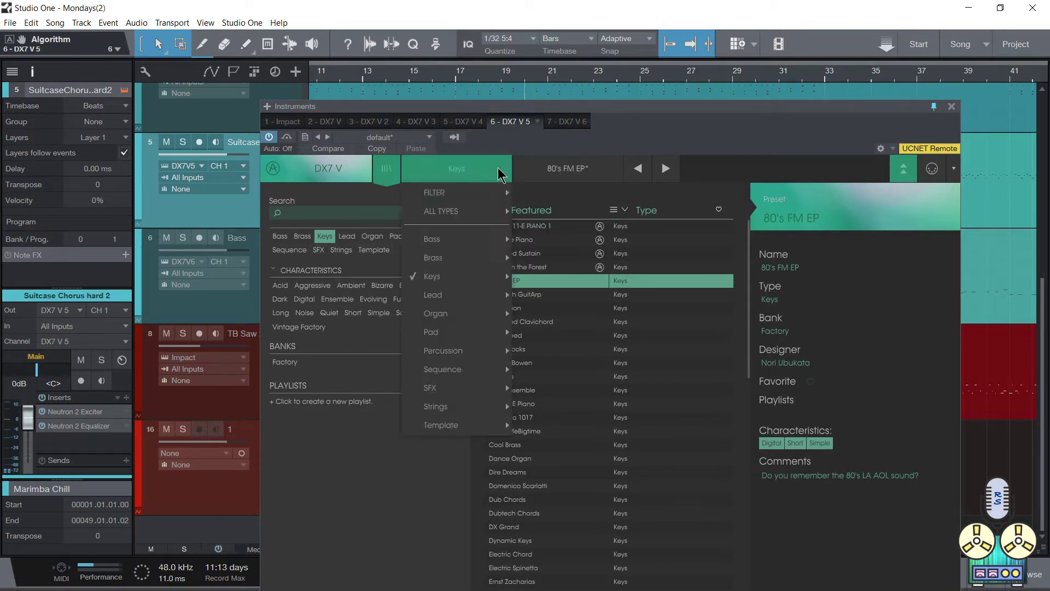
left_click(489, 175)
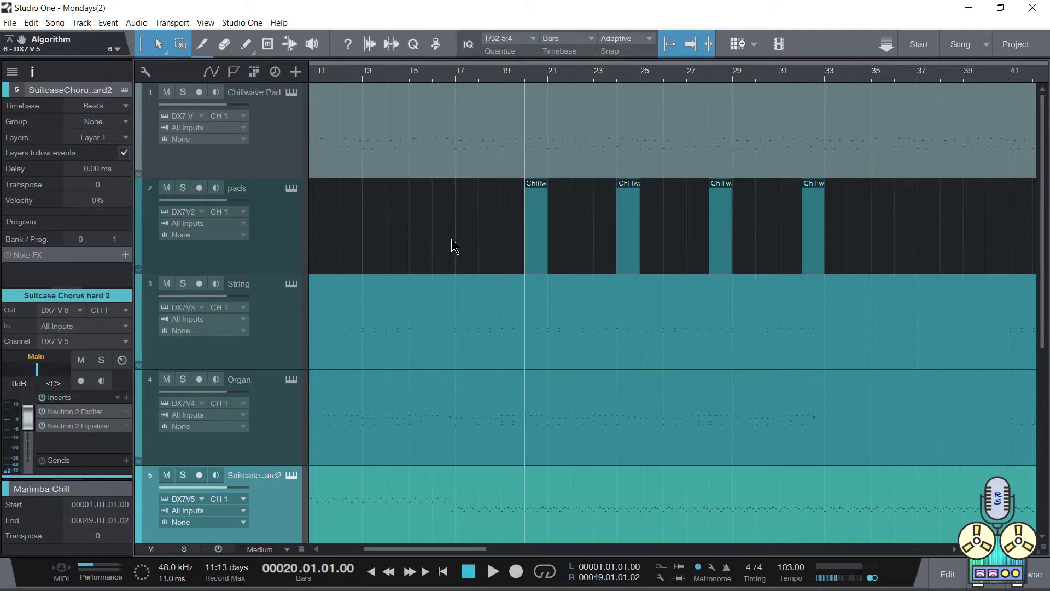
Step: Show the mixing console and select the six DX7 V instrument channels, from DX7 V through Bass
key("KP_Subtract")
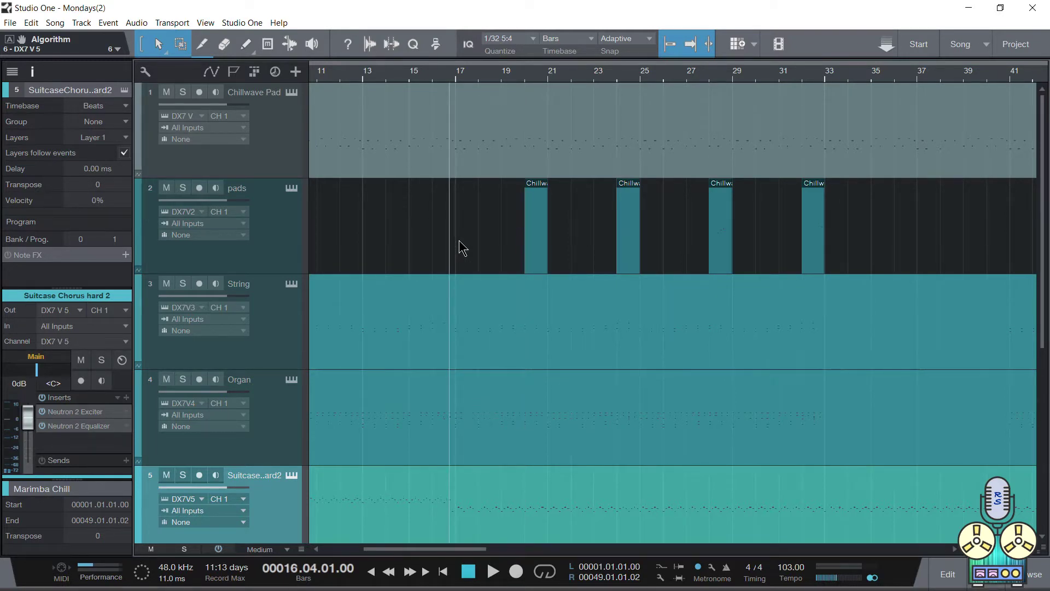
key("F3")
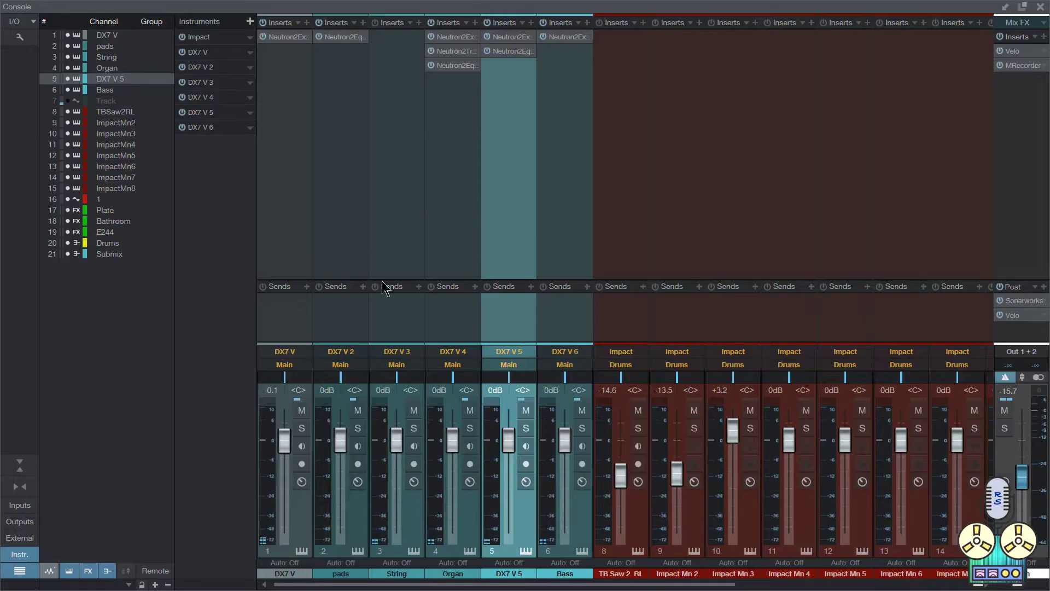
left_click(561, 197)
left_click(269, 55, "shift")
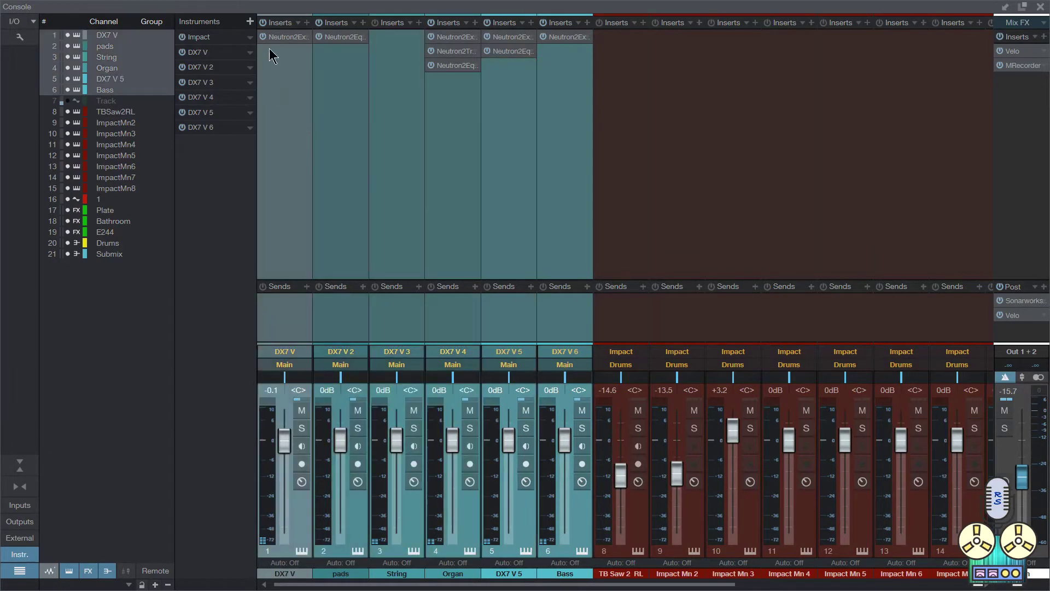
key("F3")
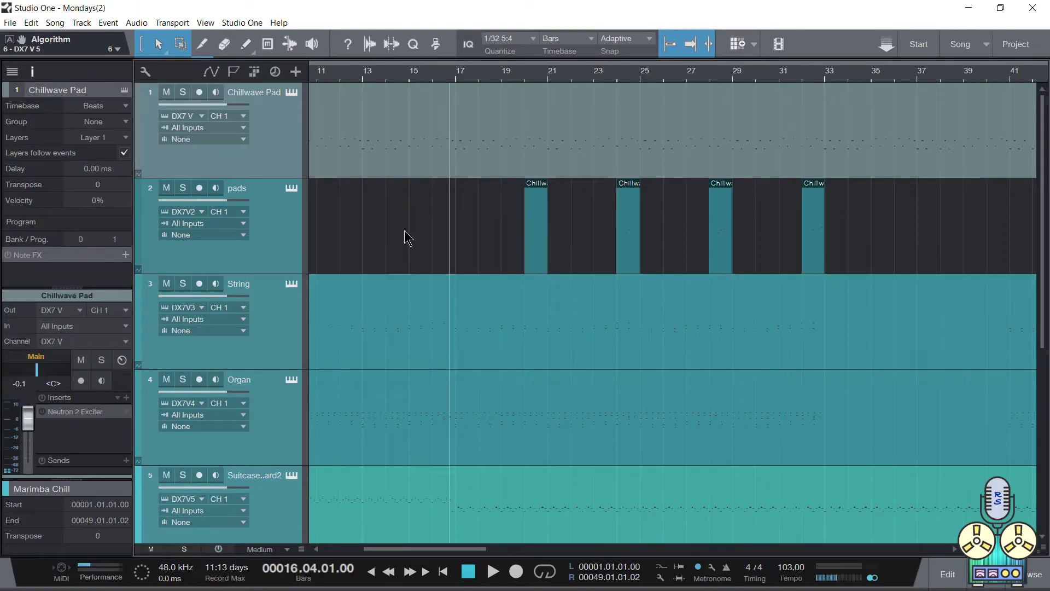
Step: Open the Chillwave Pad track's DX7 V instrument and listen to the track in solo
left_click(292, 93)
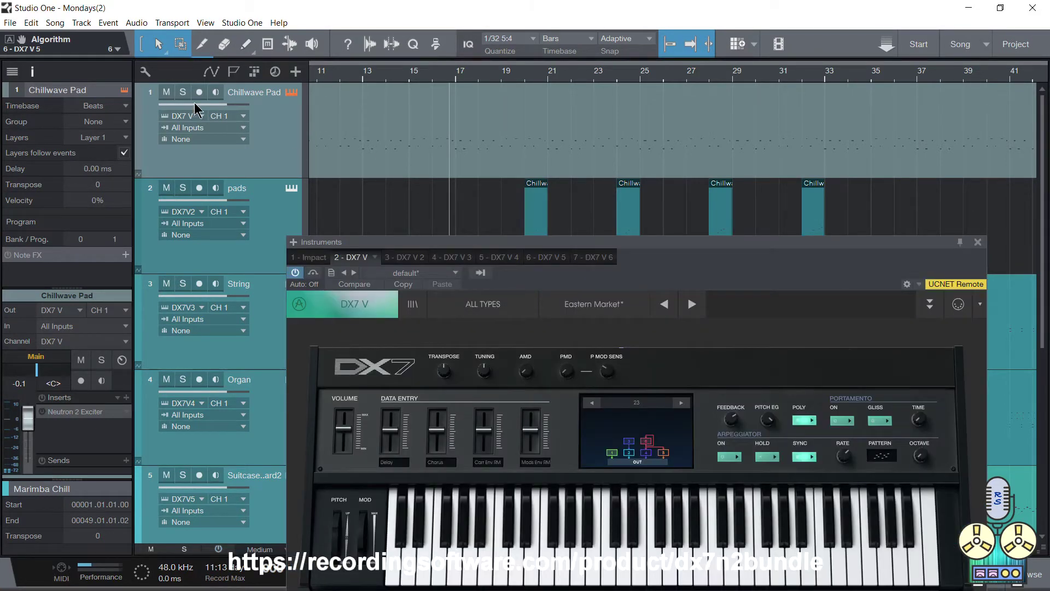
left_click(183, 92)
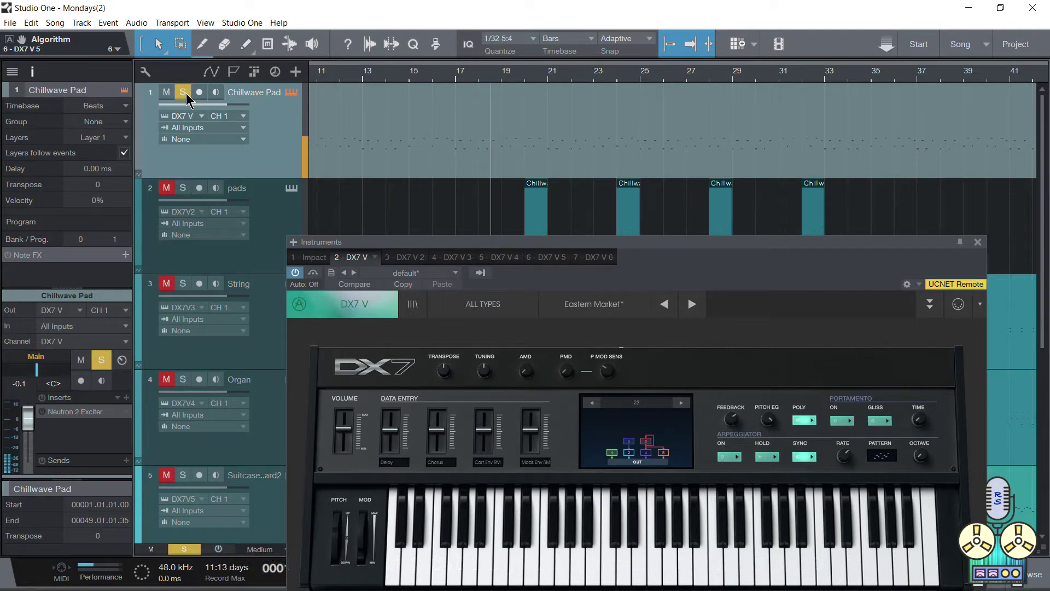
key("space")
left_click(185, 93)
Step: Listen to the pads track's clip at bar 20 in solo with its DX7 V open, and move the instrument window clear of that track
left_click(186, 188)
left_click(538, 233)
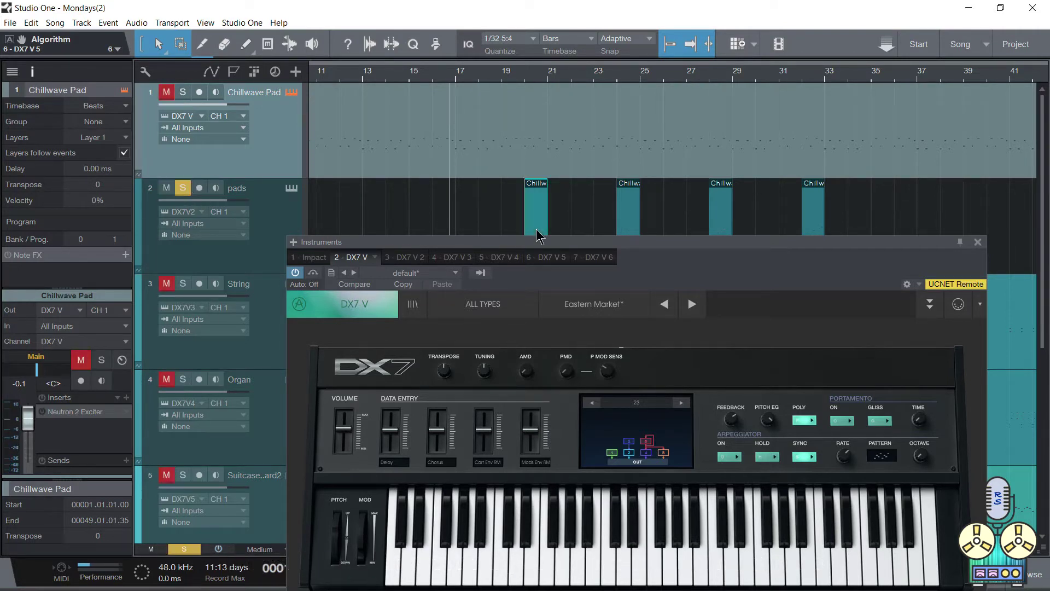
left_click(292, 188)
left_click(291, 188)
key("space")
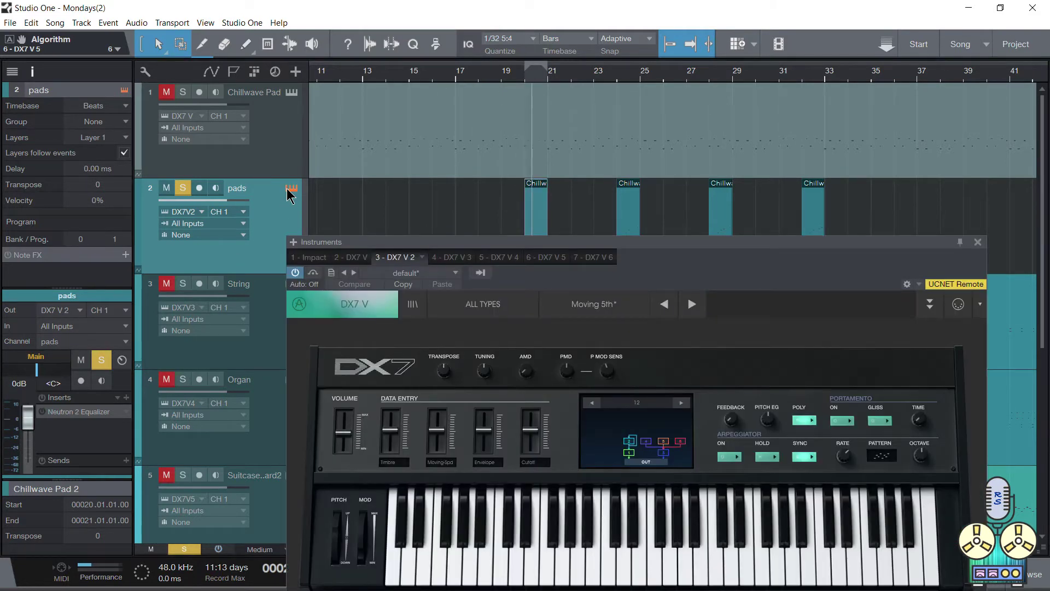
key("space")
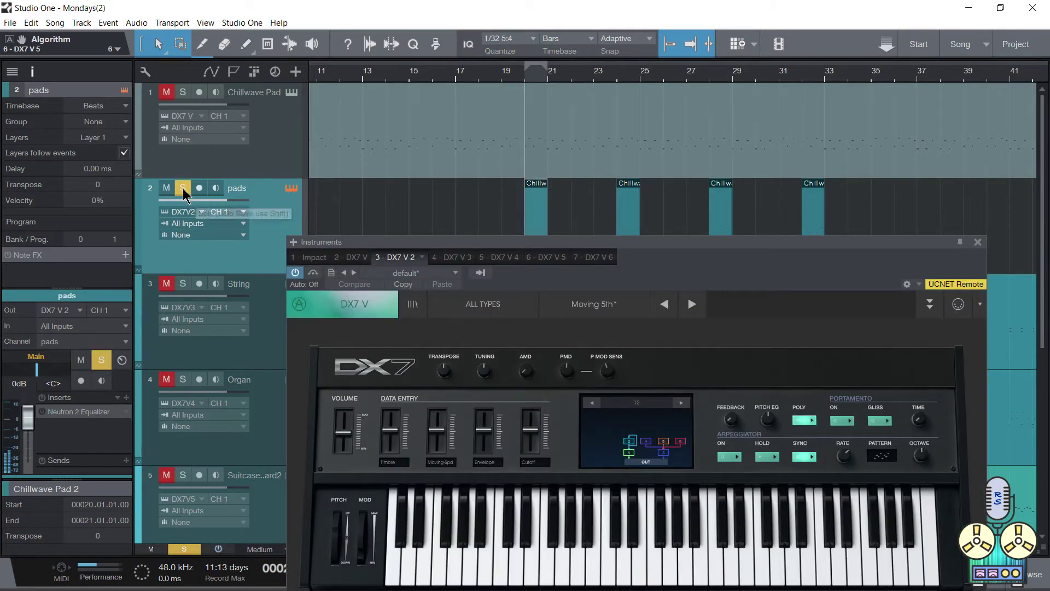
left_click(182, 188)
left_click_drag(462, 246, 563, 300)
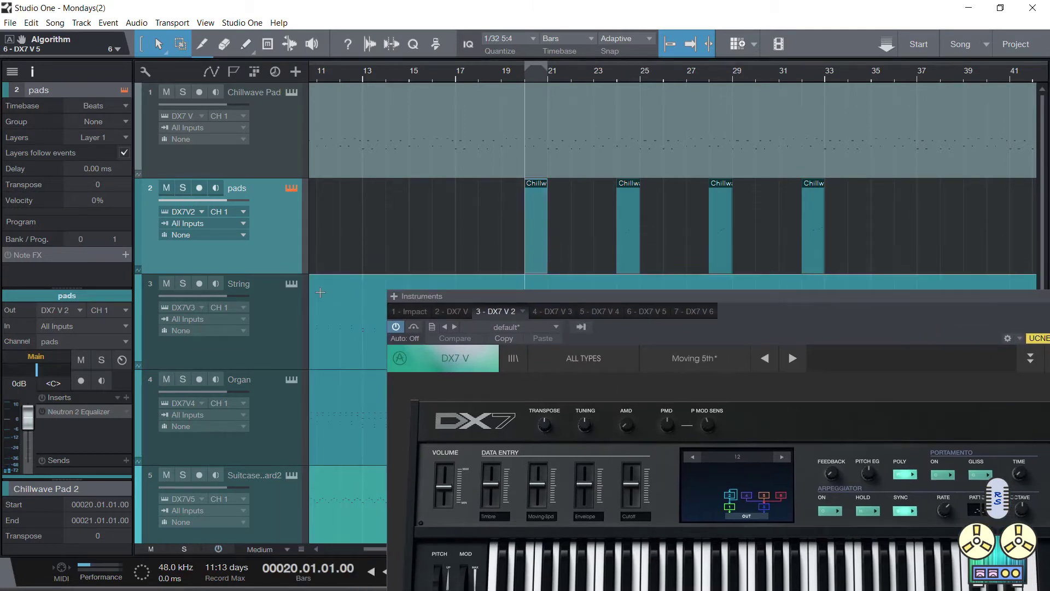
Step: Listen to the String track in solo with its DX7 V instrument open
left_click(183, 284)
left_click(529, 310)
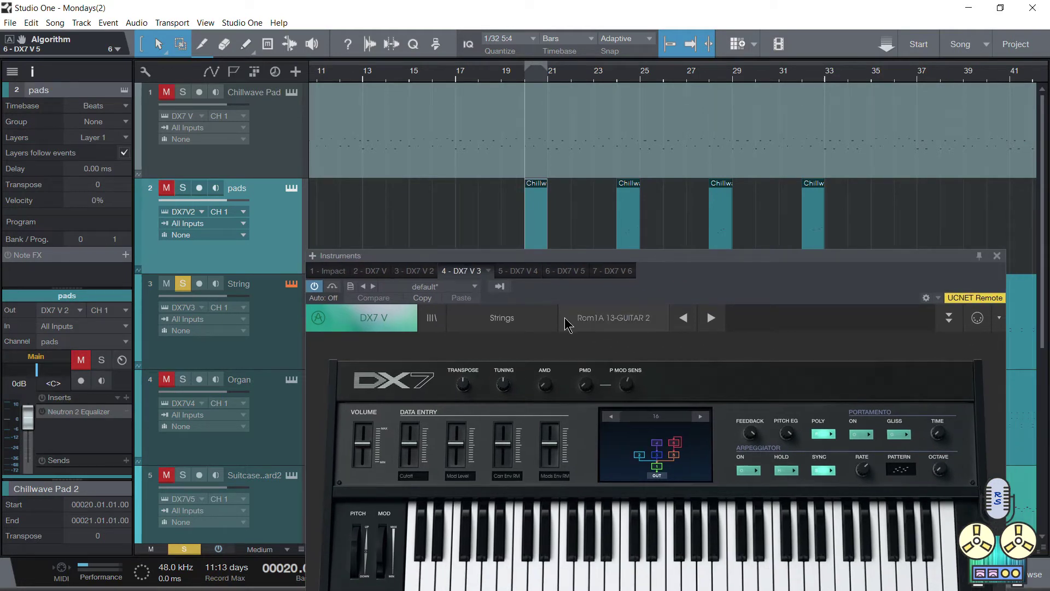
left_click(183, 284)
Step: Open the Organ track's DX7 V and raise its algorithm to 16 while listening to the track in solo
left_click(183, 379)
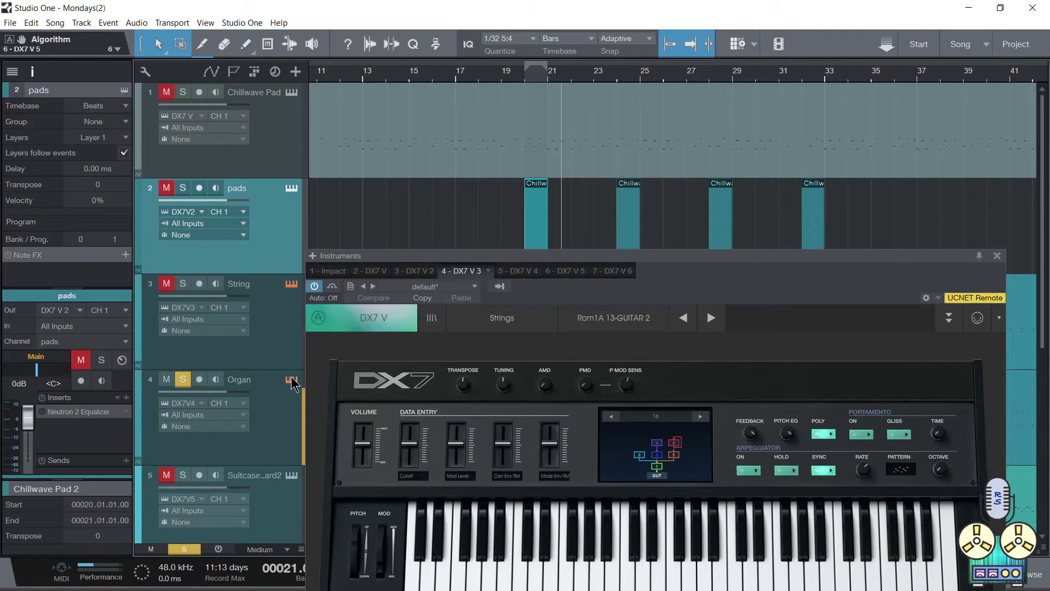
left_click(292, 379)
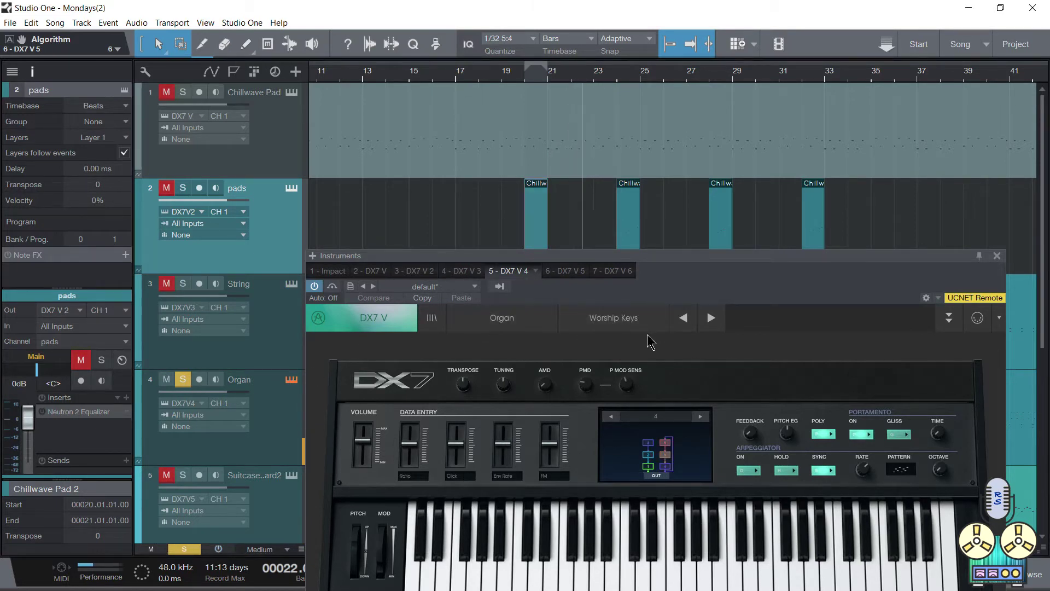
left_click(700, 416)
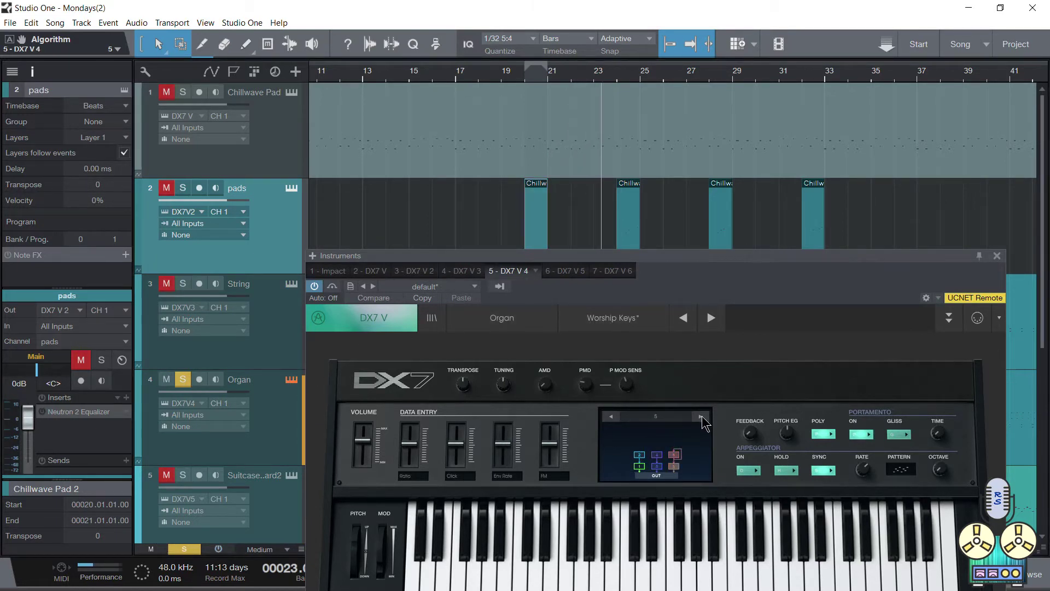
left_click(701, 416)
left_click(700, 417)
left_click(699, 420)
left_click(700, 420)
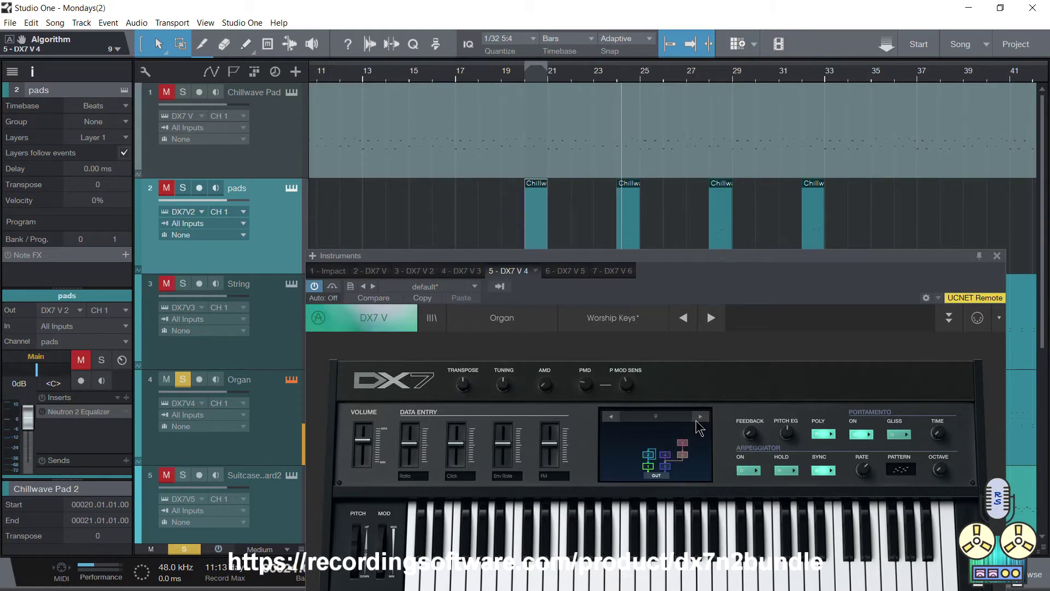
left_click(699, 420)
left_click(700, 420)
left_click(700, 420)
left_click(699, 420)
left_click(699, 420)
left_click(700, 420)
left_click(699, 420)
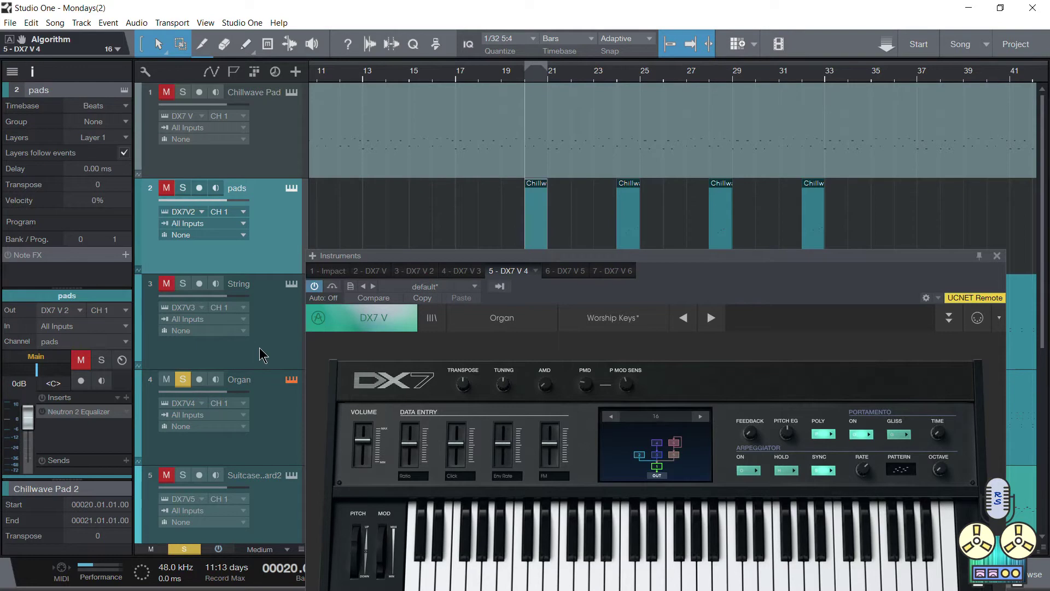
left_click(183, 378)
Step: Open the DX7 V instrument of the Suitcase Chorus track and listen to the track in solo
scroll(282, 383, "down", 1)
scroll(282, 383, "down", 1)
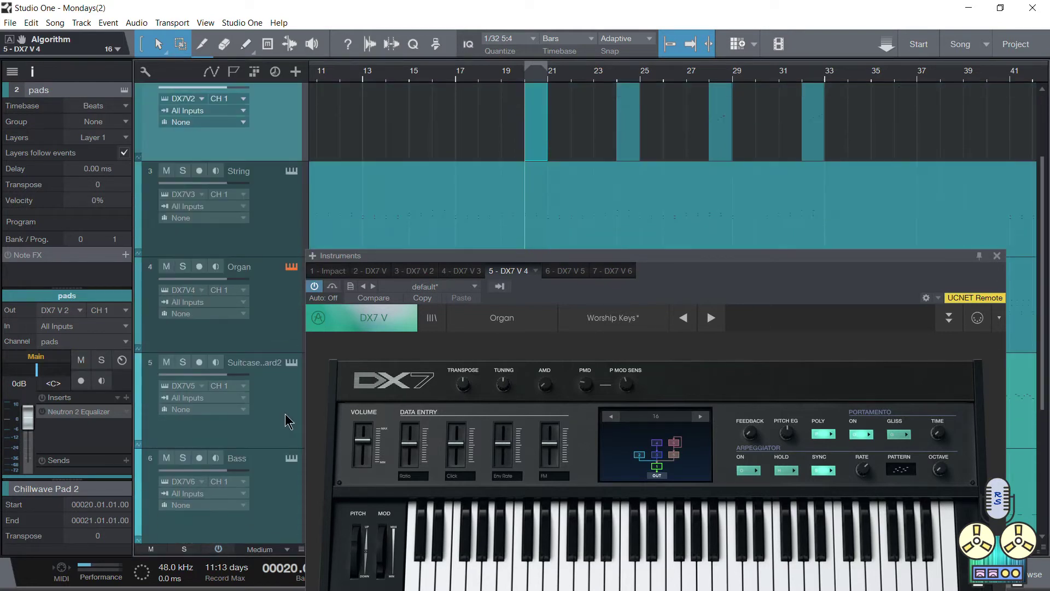
left_click(285, 416)
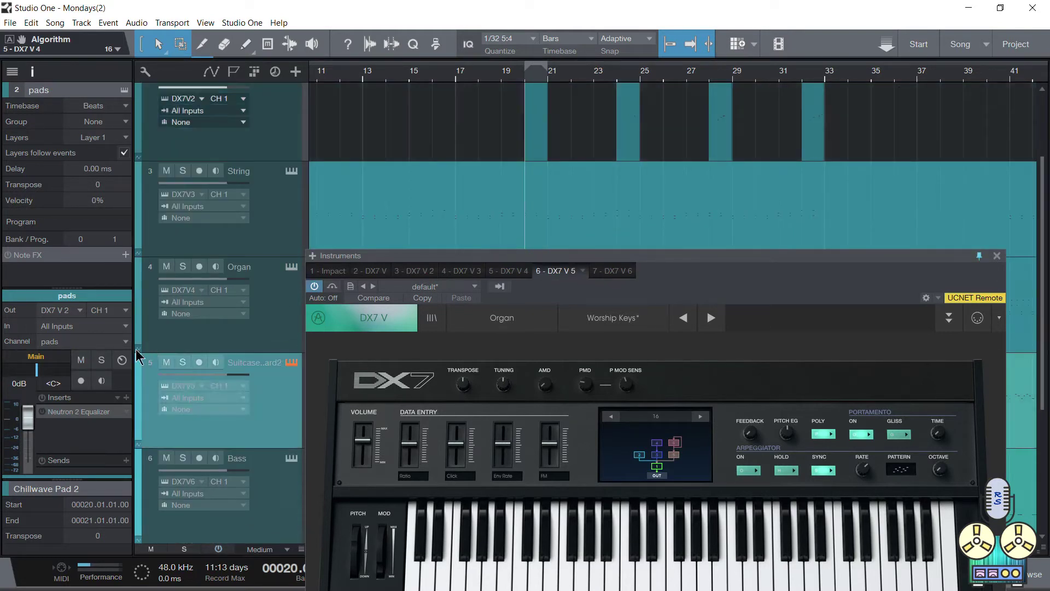
left_click(182, 363)
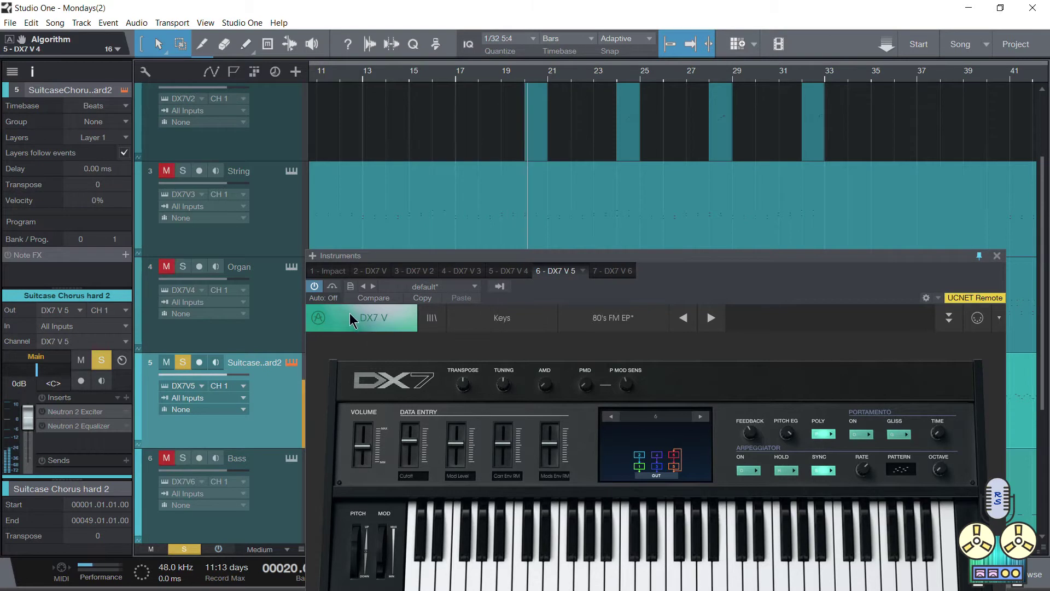
key("space")
left_click(182, 363)
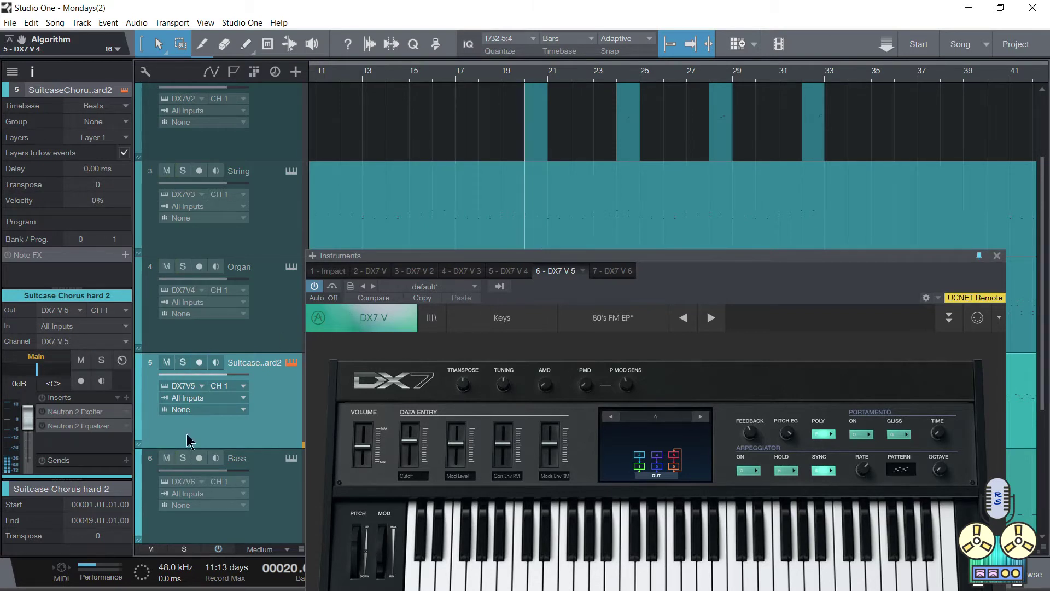
Step: Listen to the Bass track in solo with its DX7 V instrument open
left_click(182, 458)
left_click(291, 458)
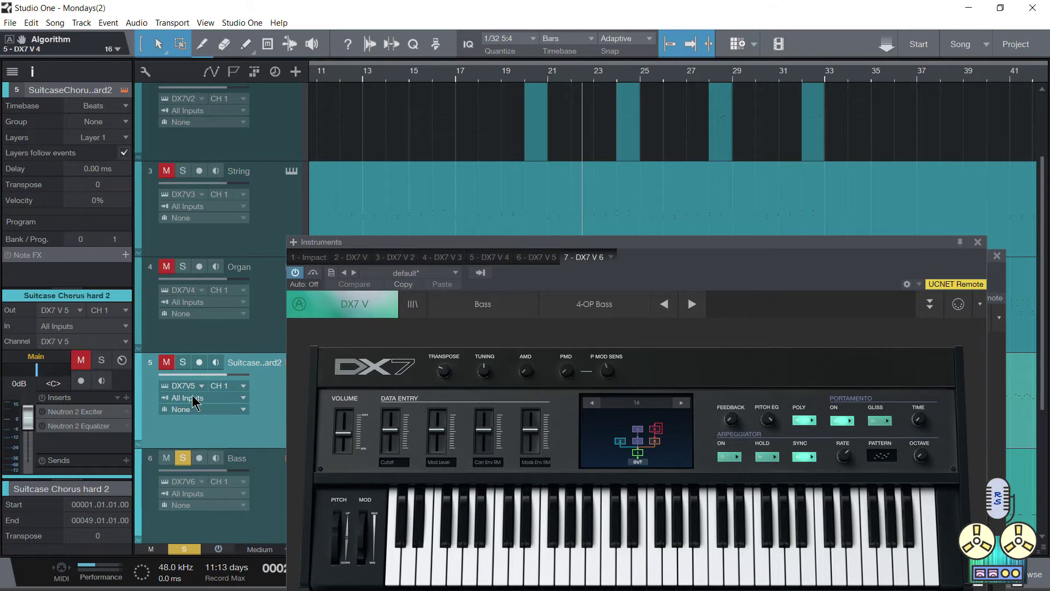
left_click(183, 458)
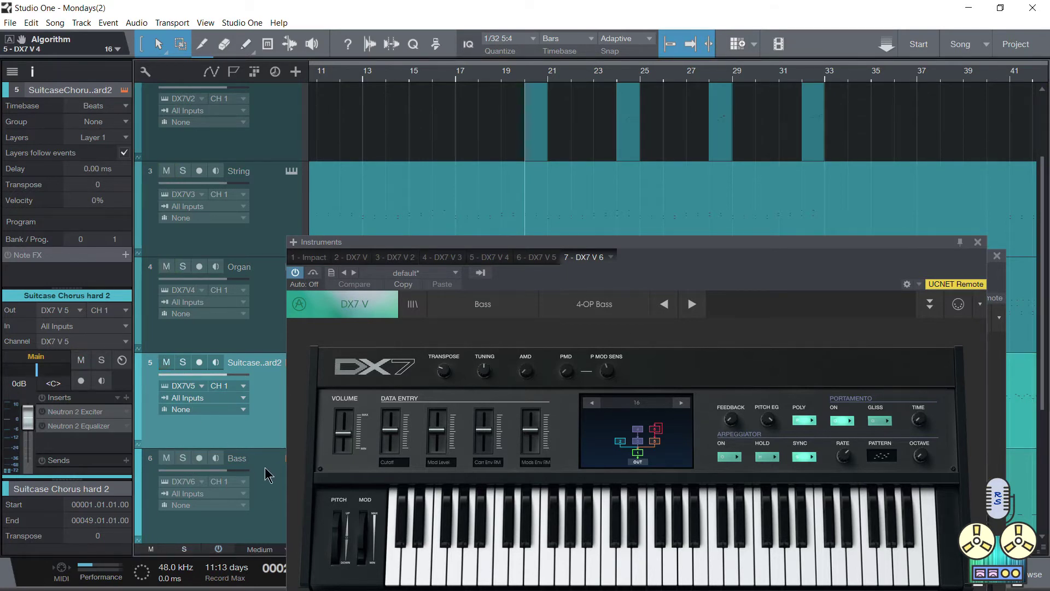
Step: Enable the Neutron 2 Exciter on the Bass channel in the mixing console while listening in solo, and close the plug-in windows
key("F3")
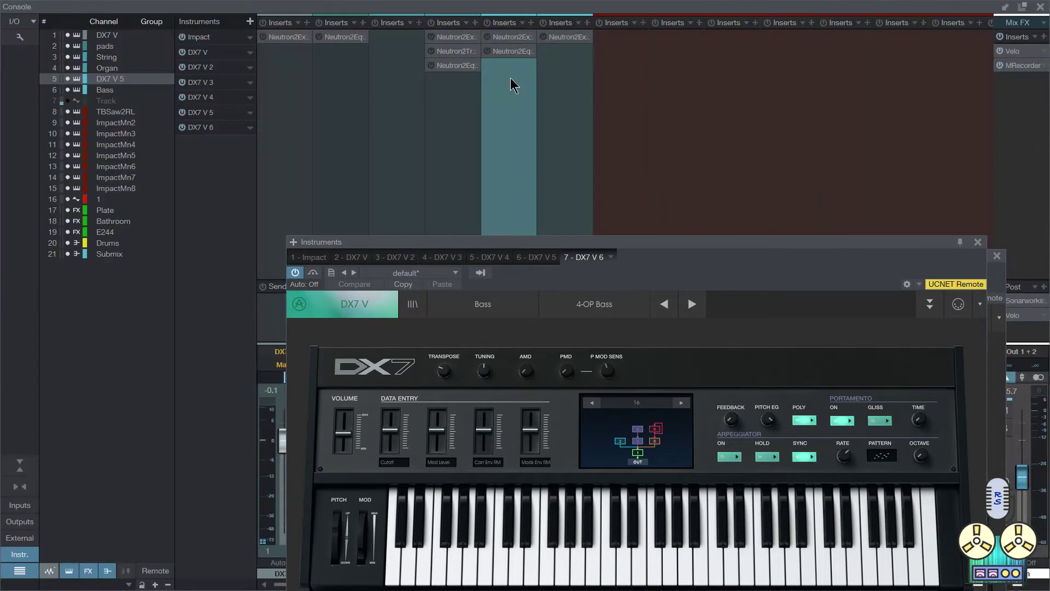
left_click(566, 72)
left_click(568, 38)
left_click_drag(661, 76, 536, 129)
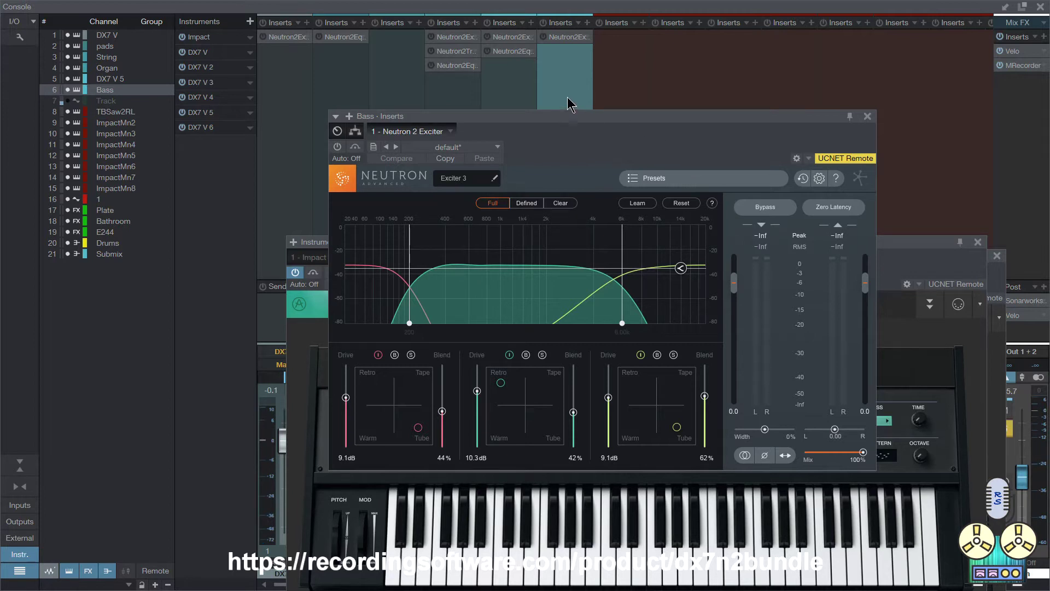
left_click(338, 147)
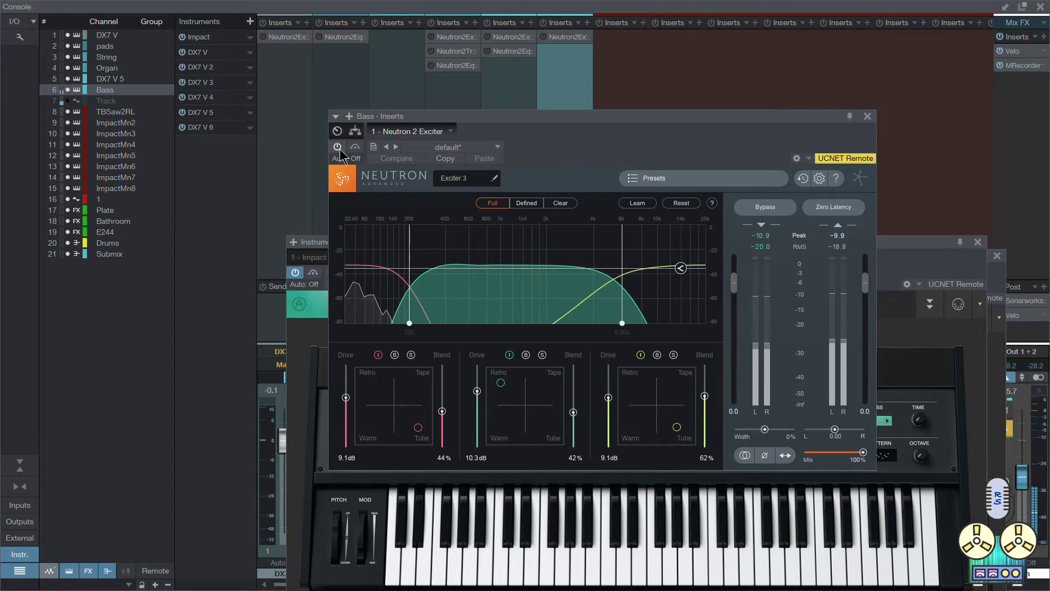
left_click(868, 116)
left_click(977, 242)
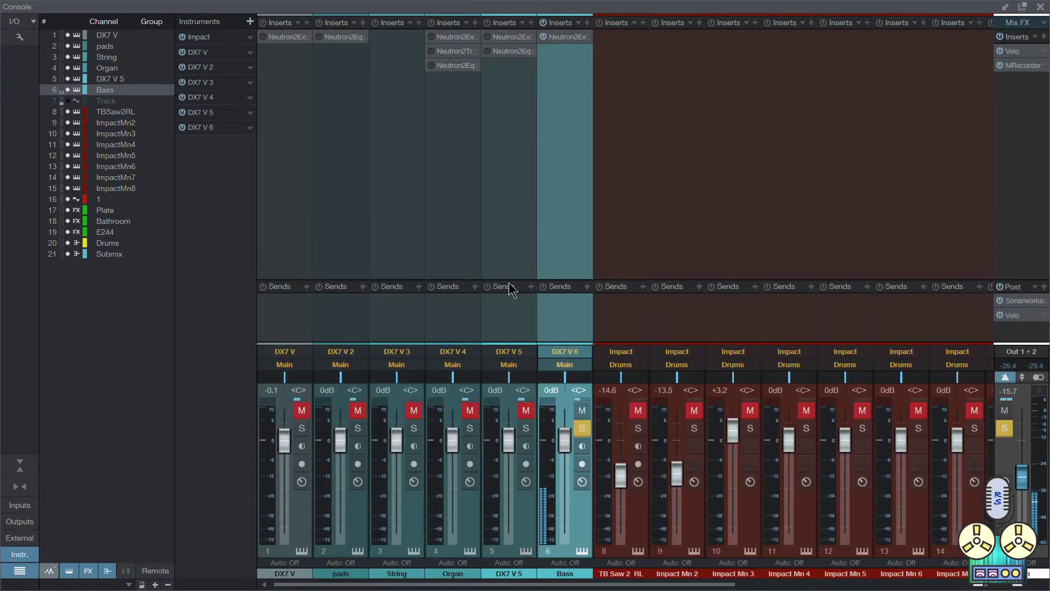
Step: Solo the Organ channel, view its Neutron 2 Exciter, Transient Shaper and Equalizer, and listen with all three enabled
left_click(469, 428)
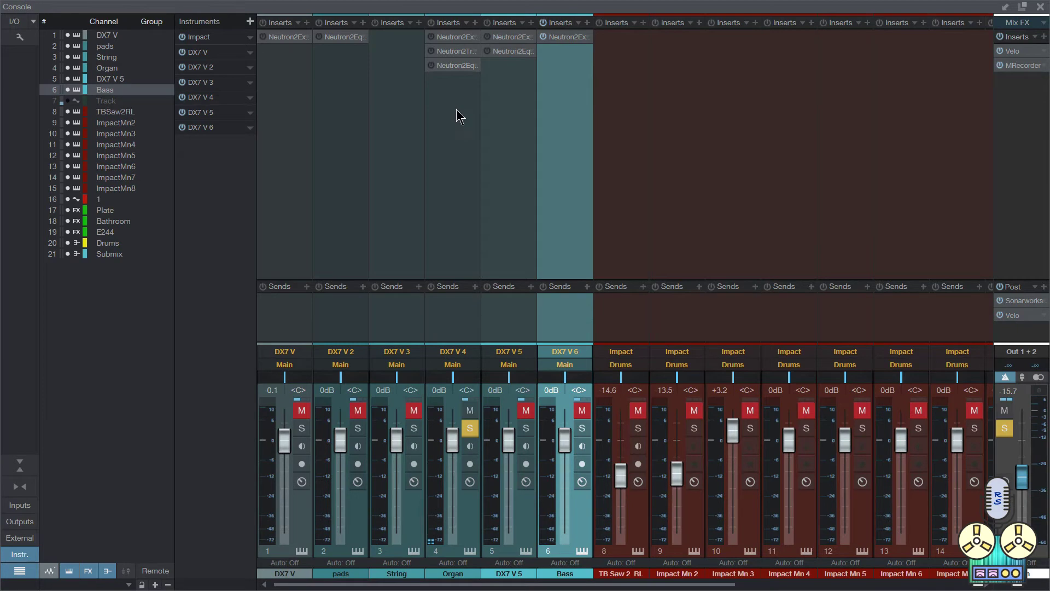
double_click(450, 40)
double_click(456, 52)
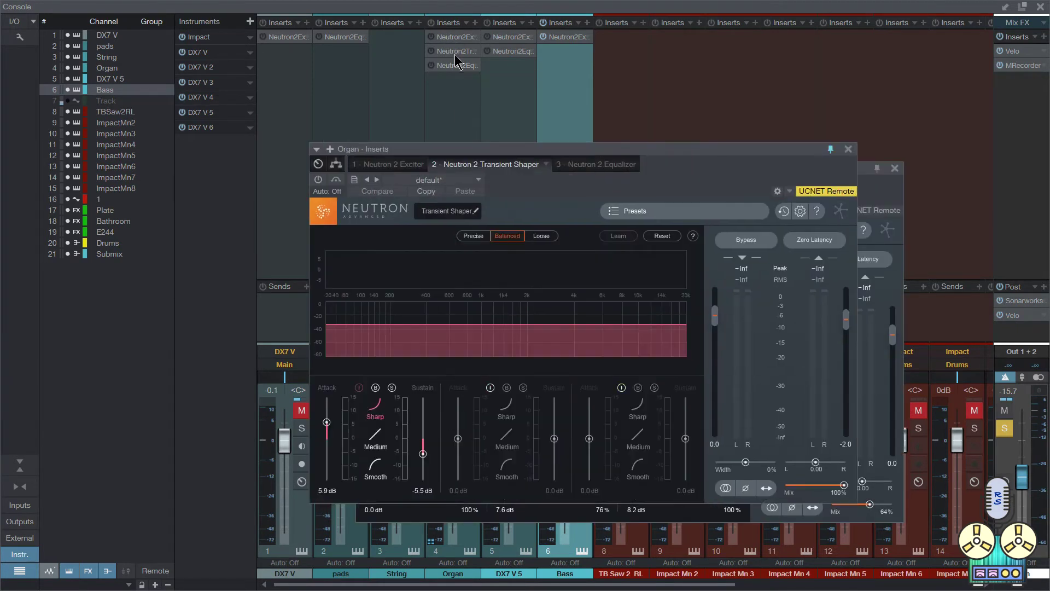
double_click(460, 66)
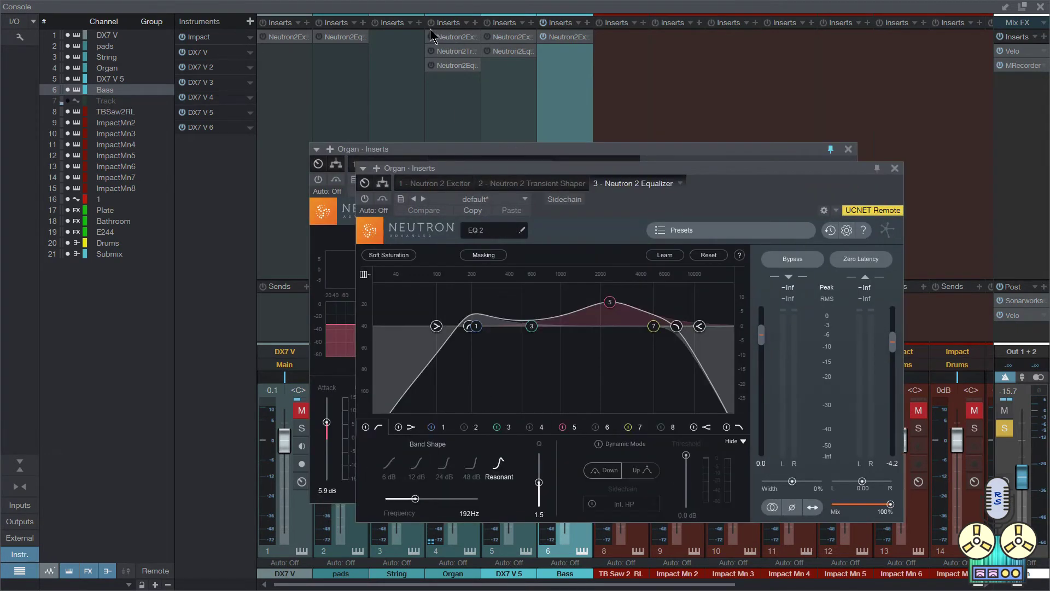
left_click(895, 167)
left_click(848, 149)
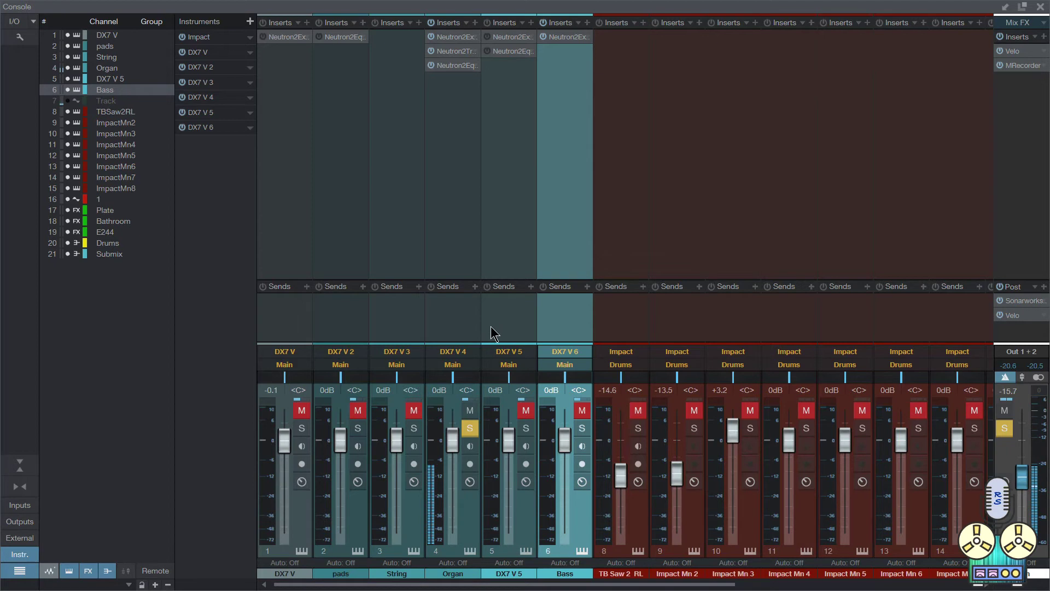
left_click(469, 429)
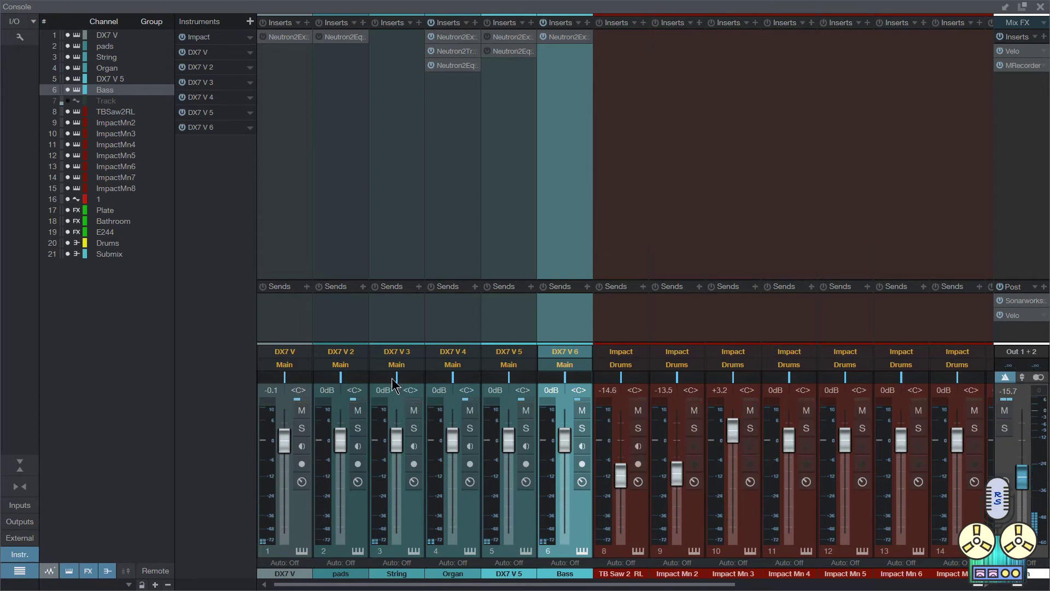
Step: Solo the pads channel, enable its Neutron 2 Equalizer while listening, and close the equalizer and instrument windows
left_click(357, 427)
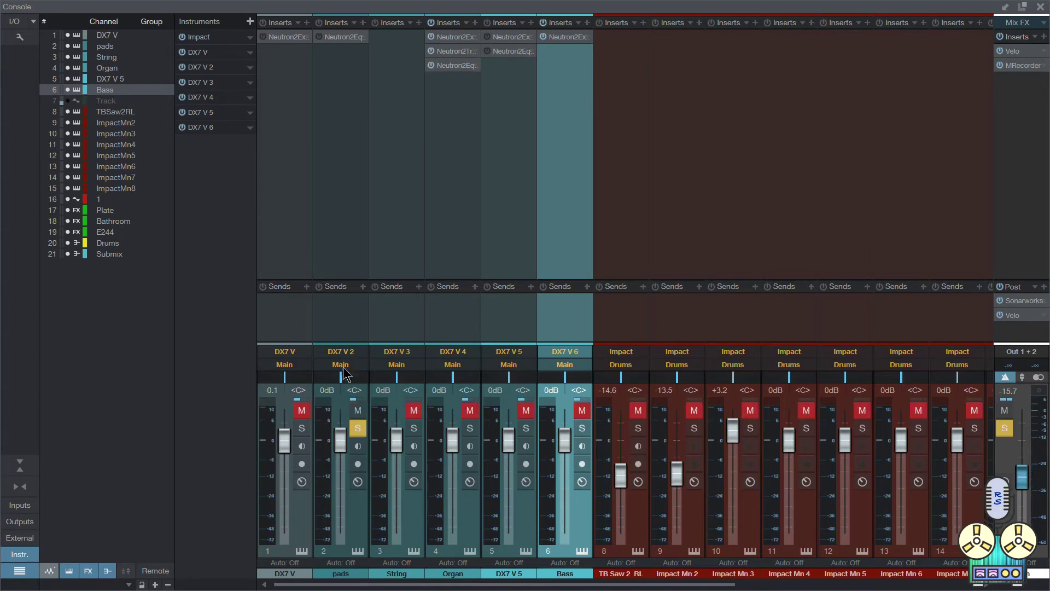
left_click(343, 354)
left_click(340, 38)
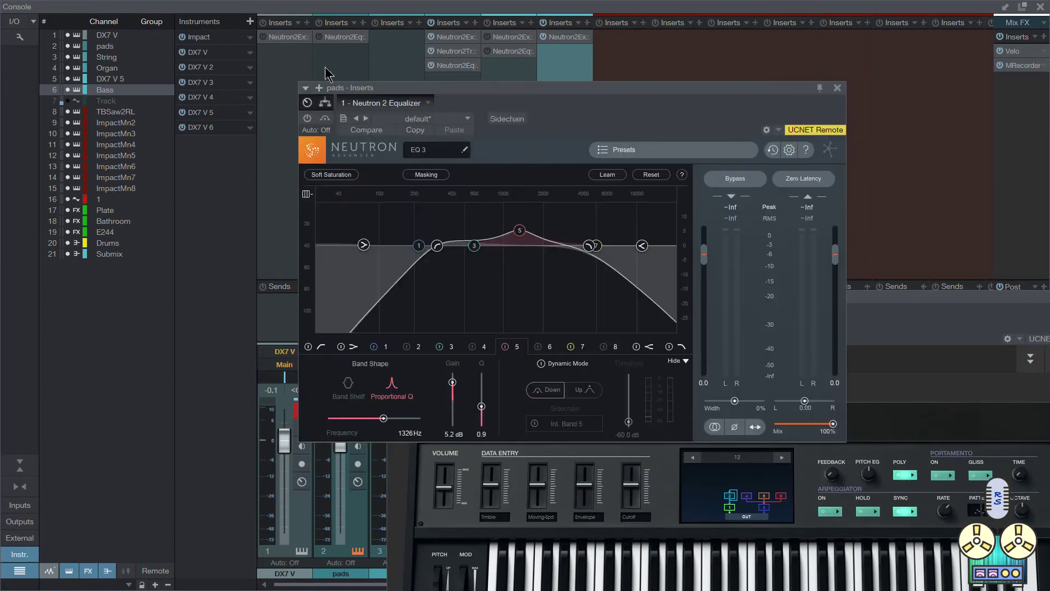
left_click(307, 119)
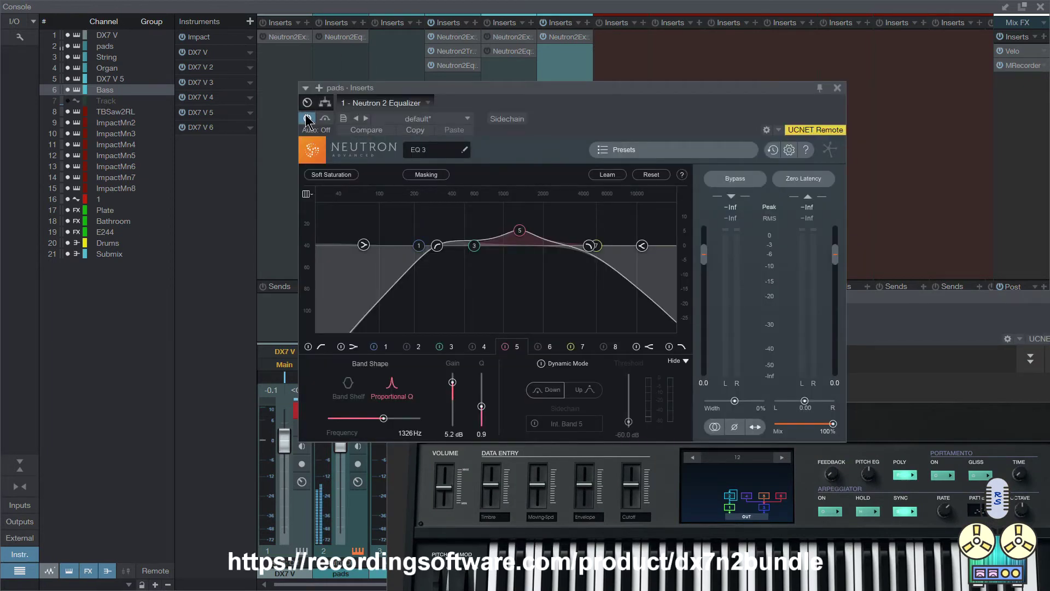
left_click(837, 88)
left_click_drag(990, 300, 748, 249)
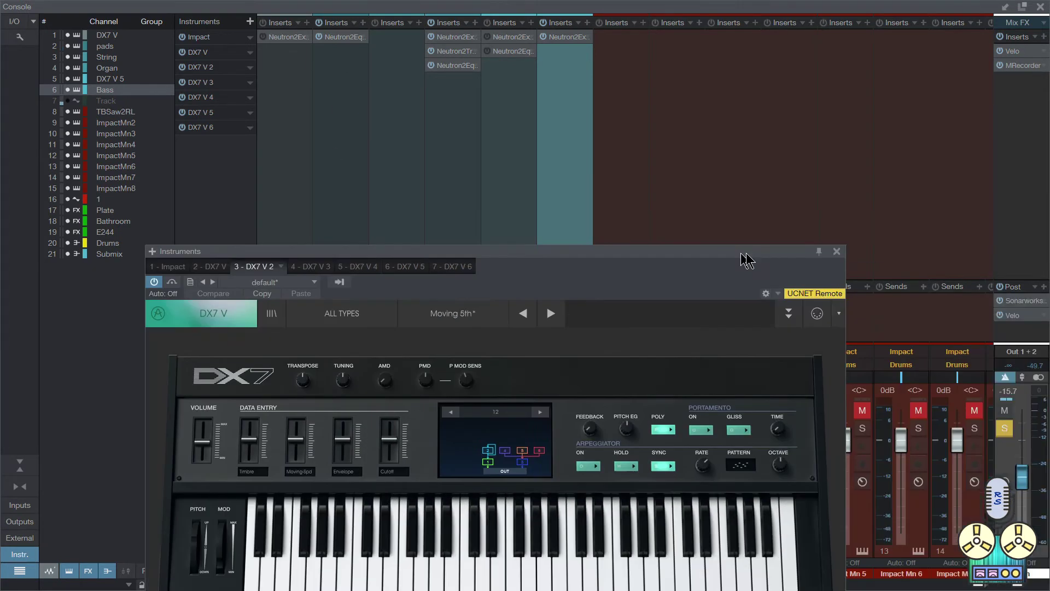
left_click(836, 247)
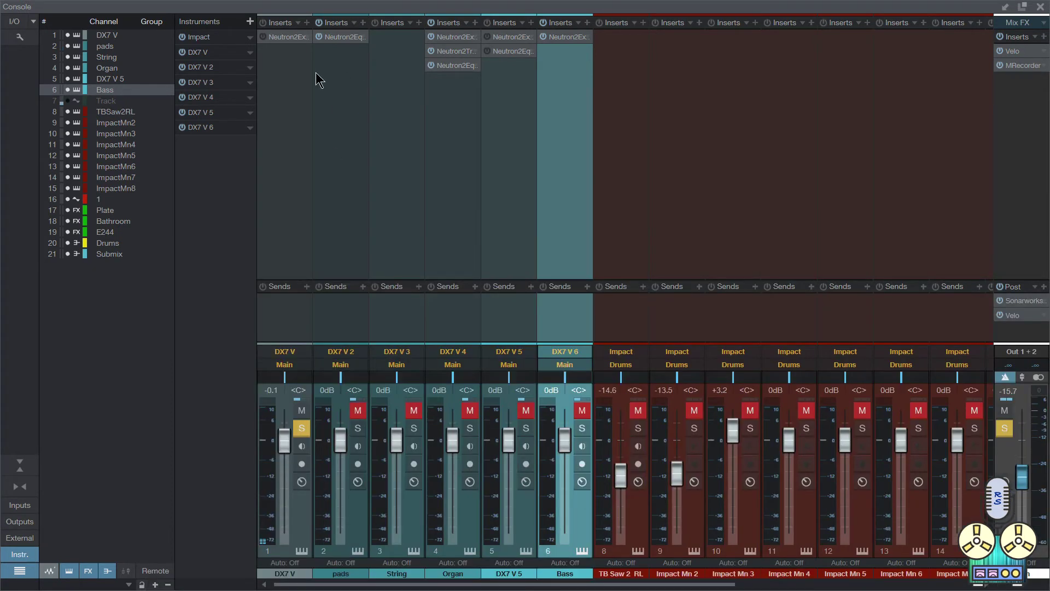
Step: Enable the Neutron 2 Exciter on the DX7 V channel while it plays in solo, and turn the solo off
left_click(294, 39)
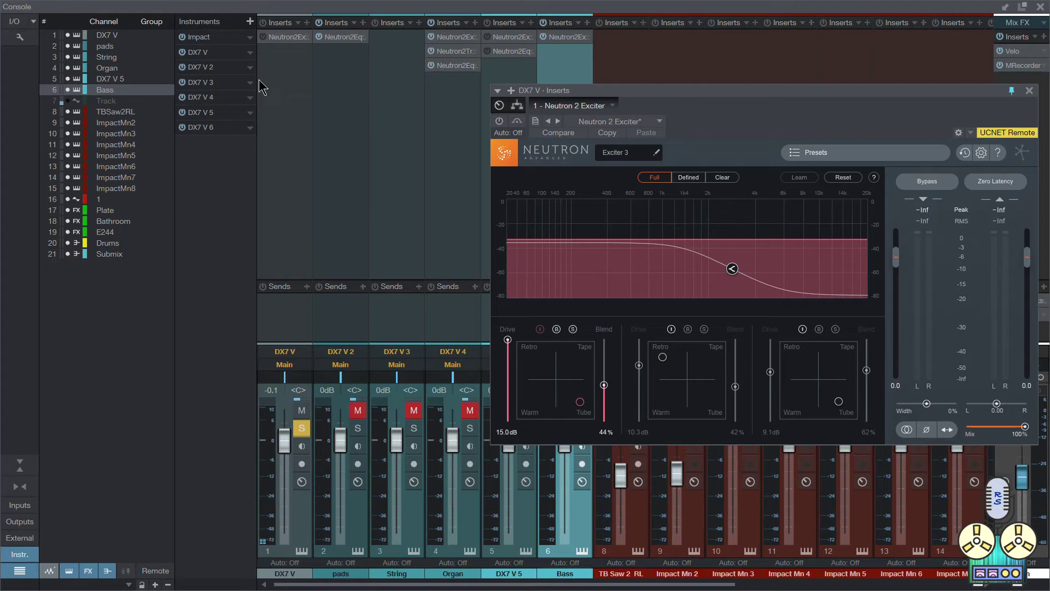
key("space")
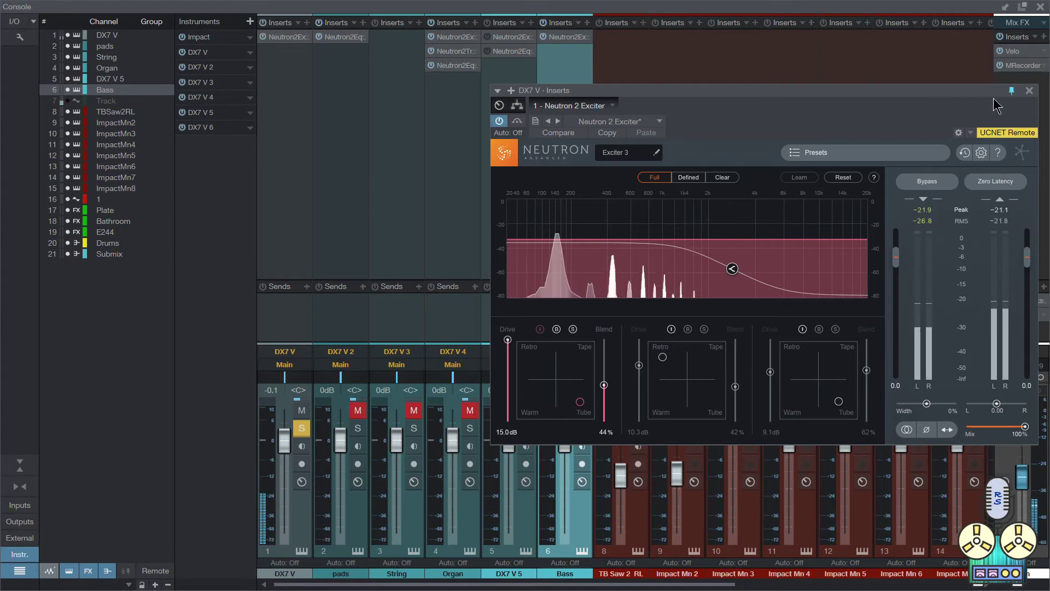
left_click(1028, 90)
left_click(301, 428)
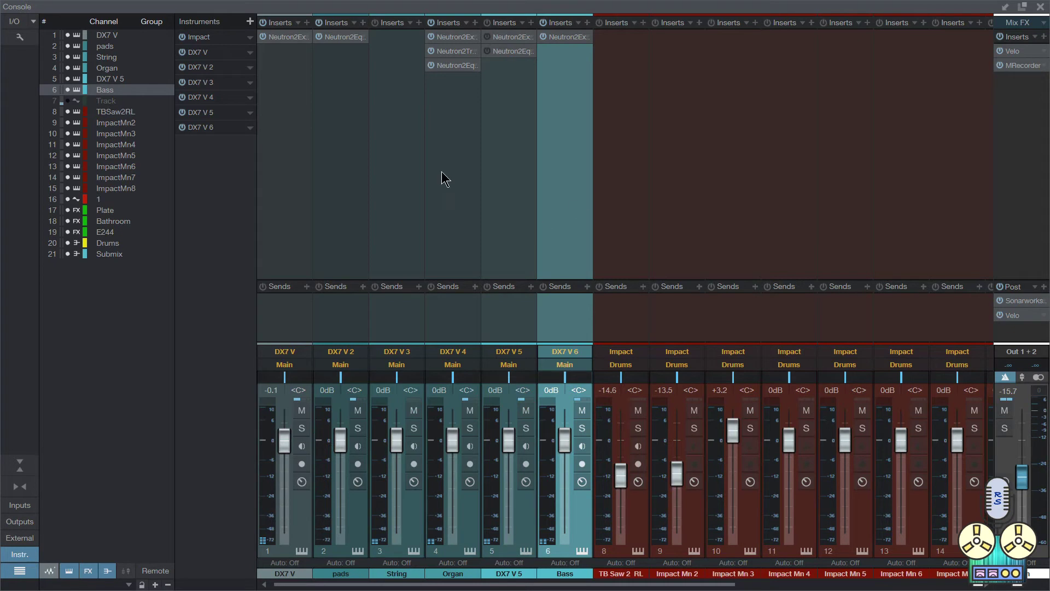
Step: Select the six DX7 V channels and play the song from bar 20, first with their inserts bypassed and finally with them enabled
left_click(289, 229, "shift")
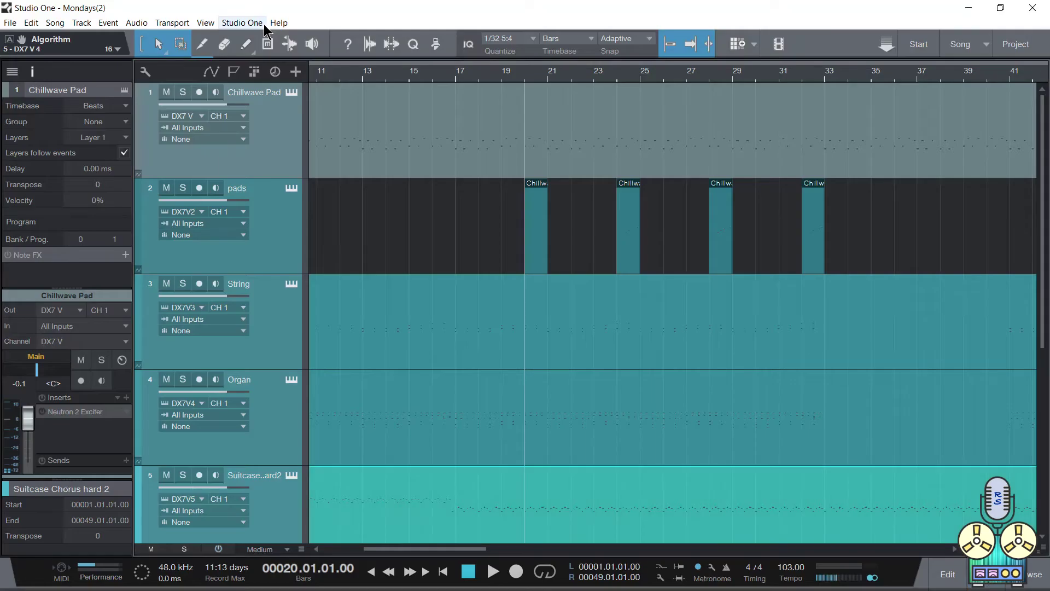
key("space")
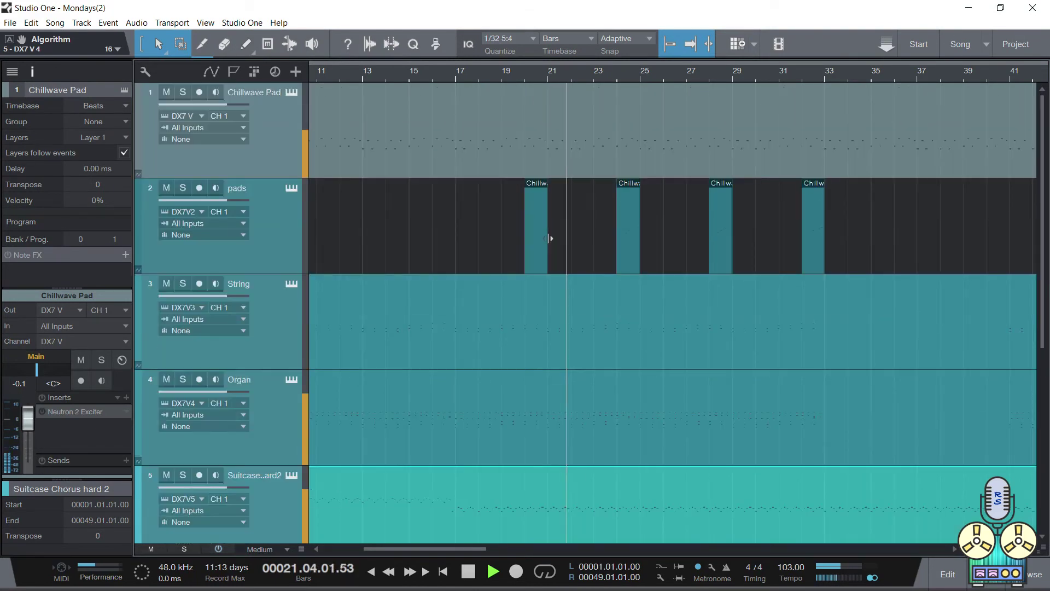
key("F3")
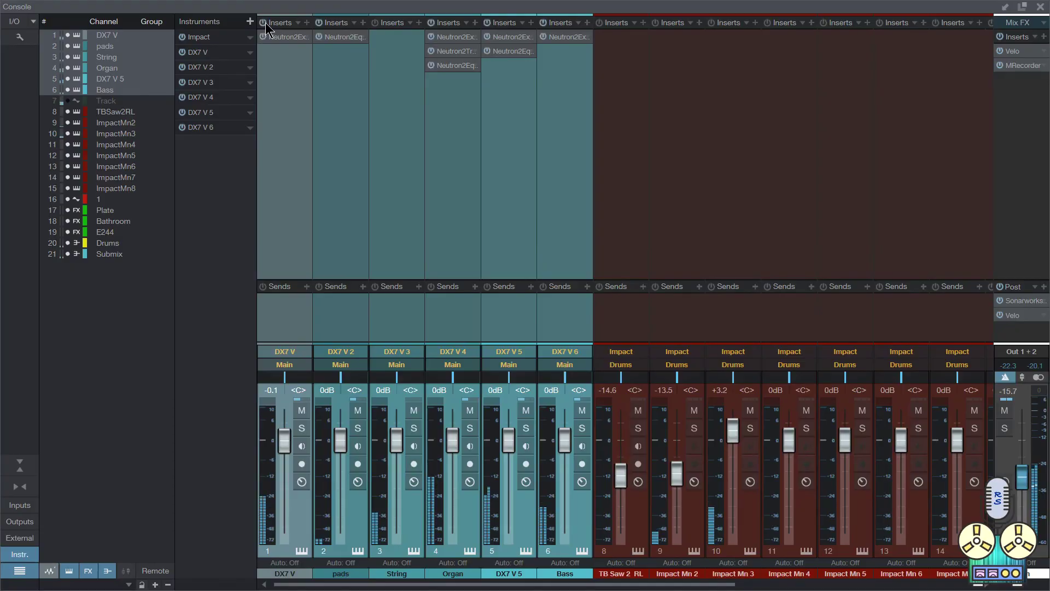
key("F3")
scroll(607, 293, "down", 3)
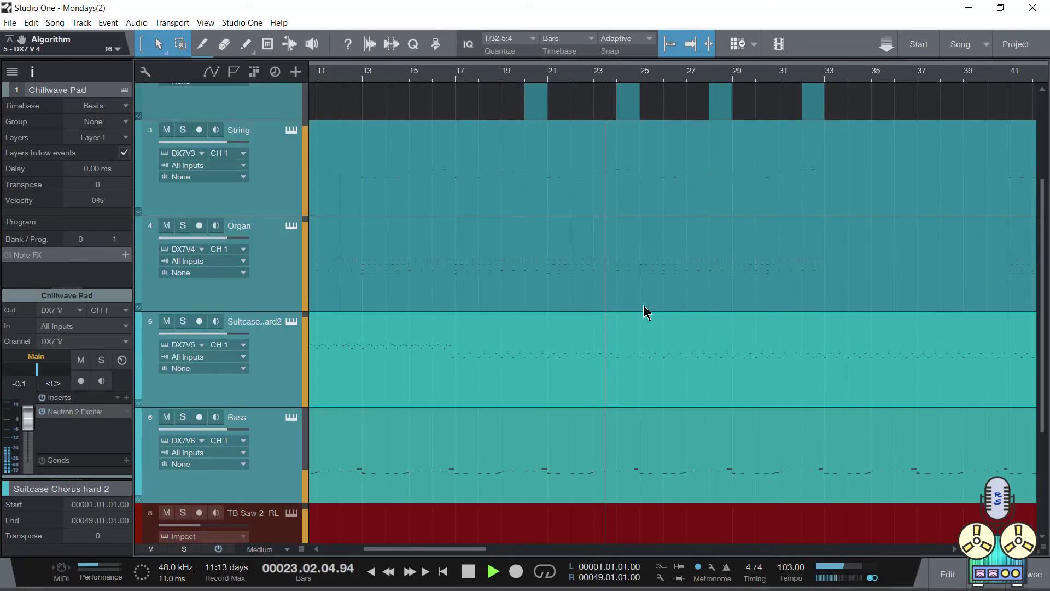
scroll(643, 305, "up", 1)
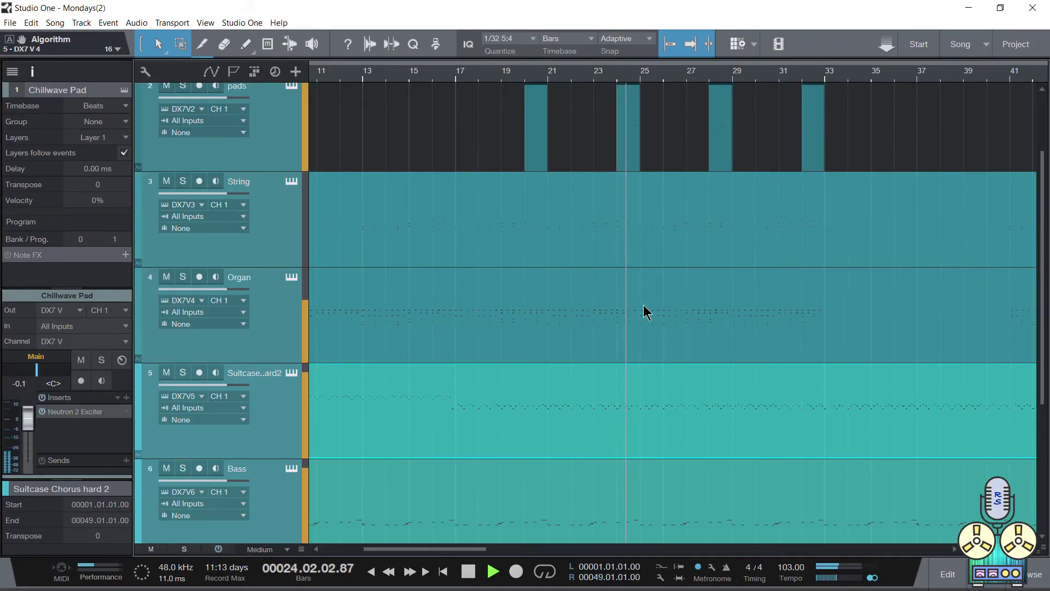
scroll(647, 304, "up", 1)
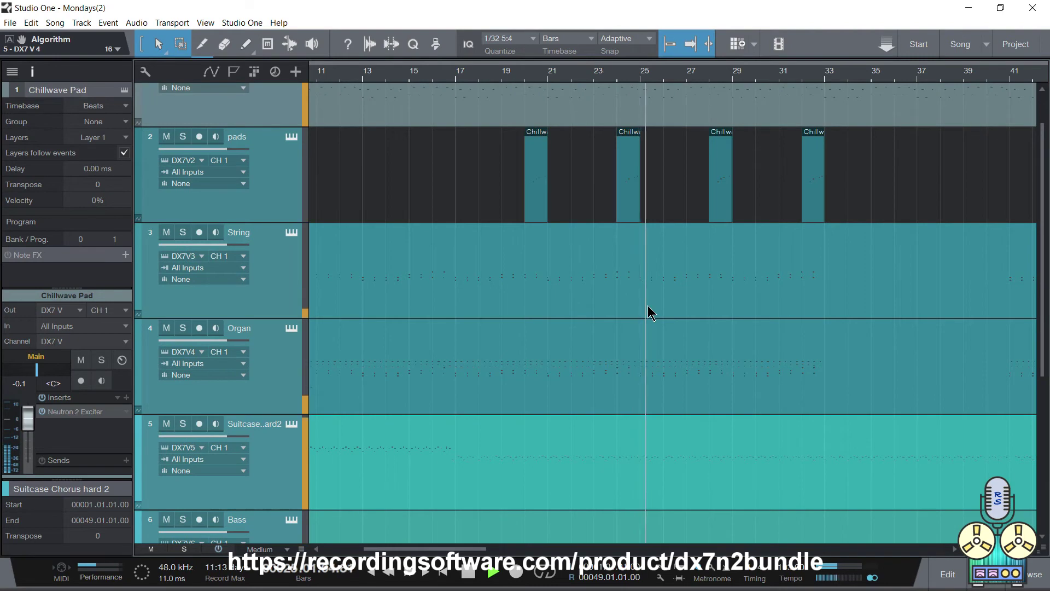
Step: Stop playback, bypass the Neutron 2 Exciter on the Organ channel in the console, and hear the channel briefly in solo
scroll(649, 307, "down", 2)
key("space")
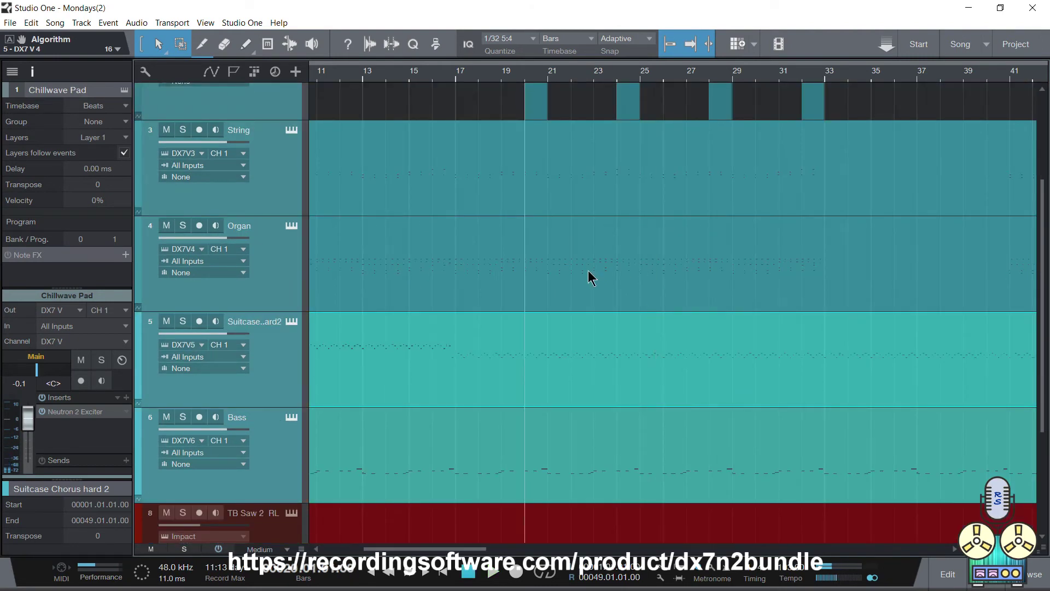
key("F3")
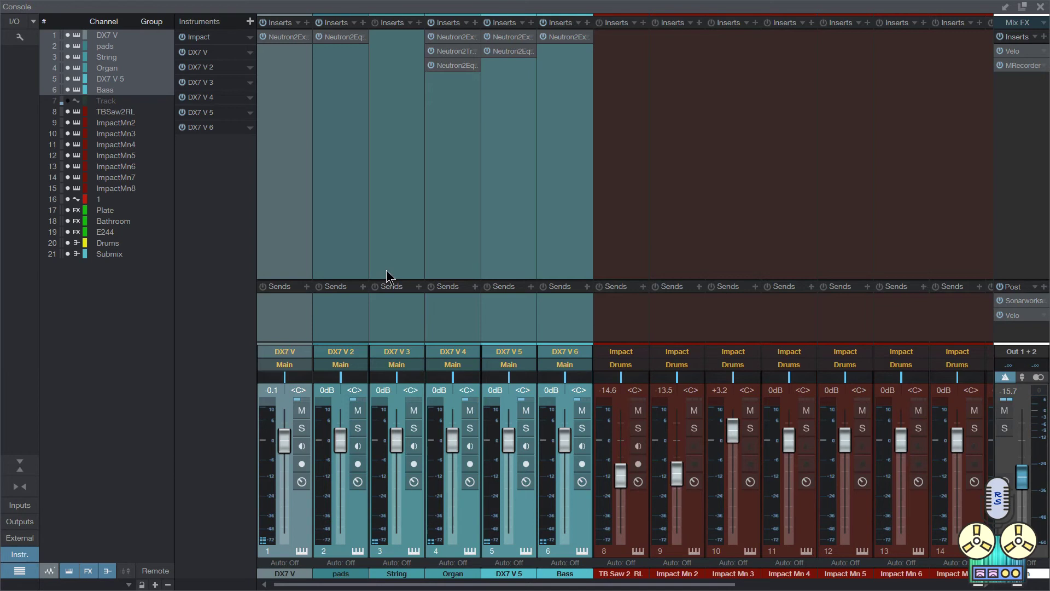
left_click(548, 278)
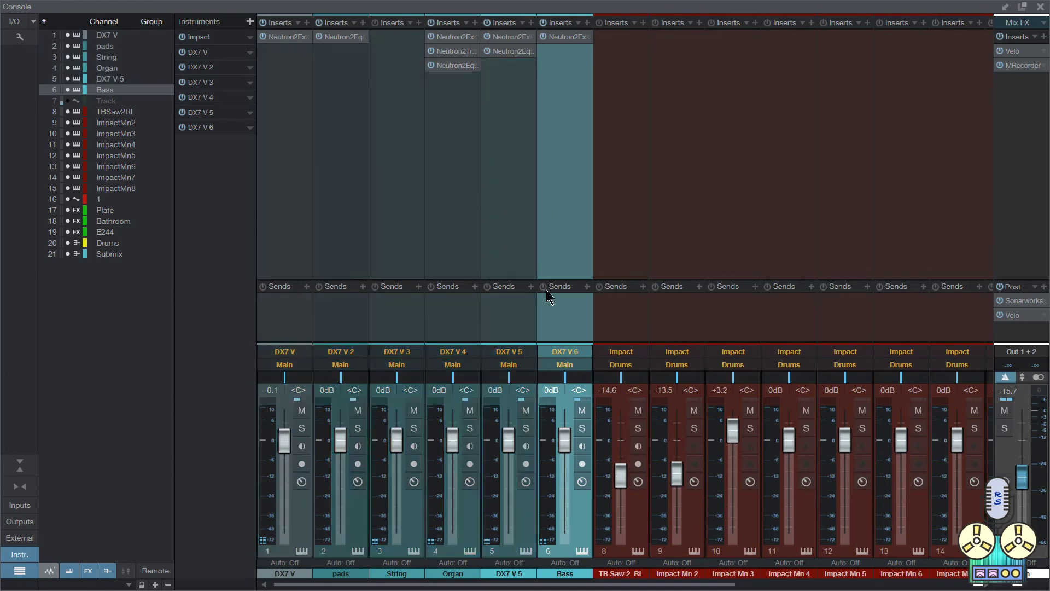
left_click(431, 36)
left_click(469, 212)
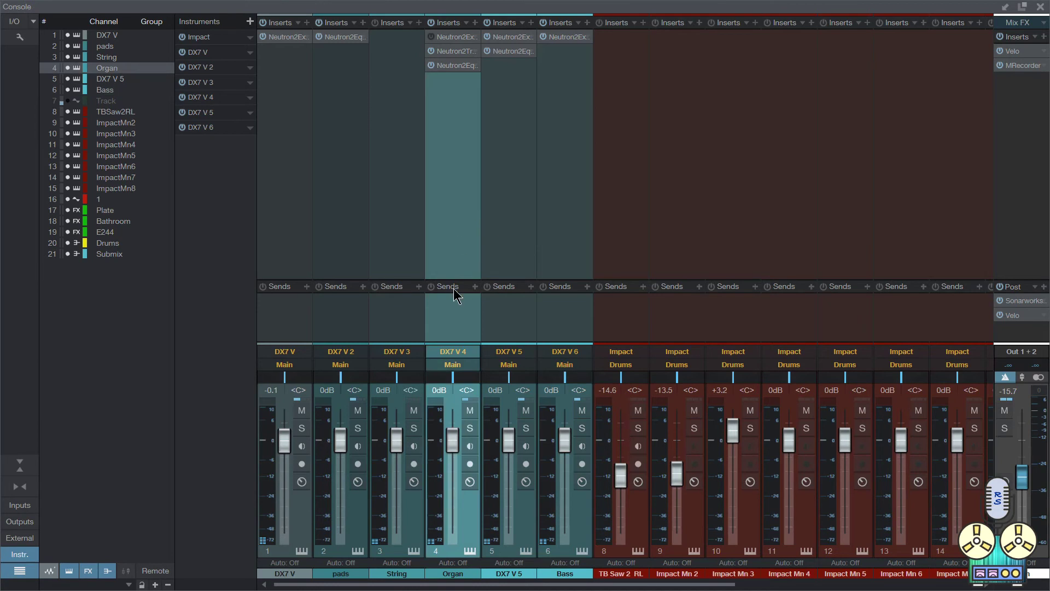
left_click(469, 429)
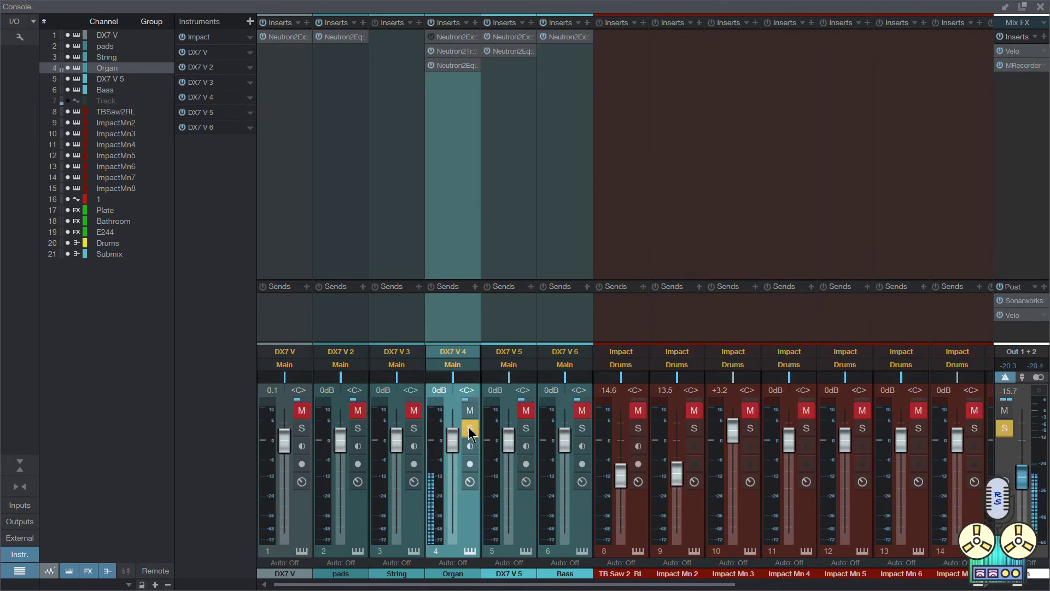
left_click(469, 428)
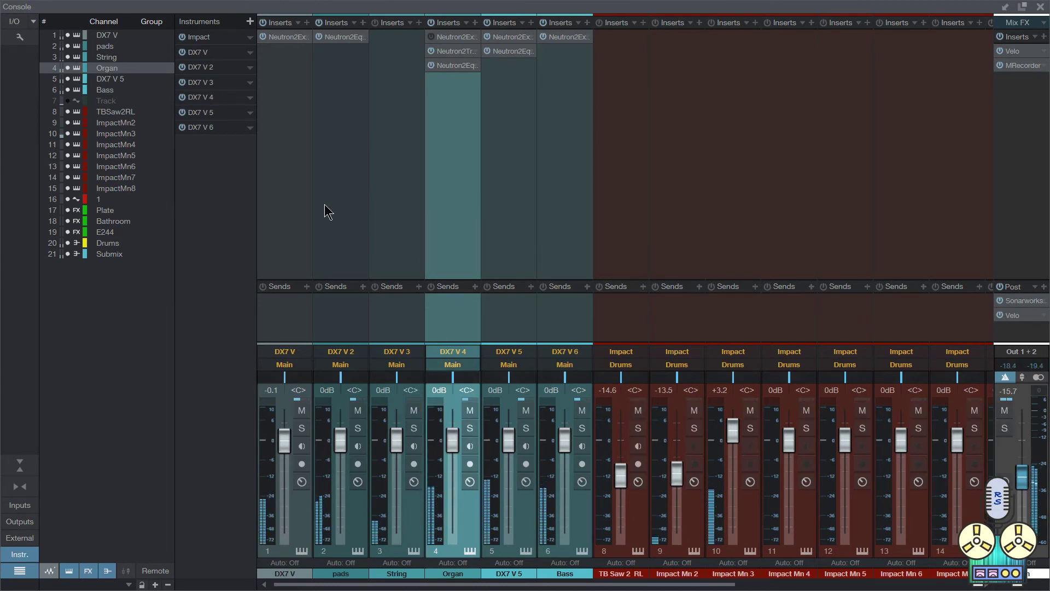
Step: Select the six DX7 V channels, compare playback with their inserts bypassed and enabled, and reselect only the Organ channel
left_click(283, 226)
left_click(585, 228, "shift")
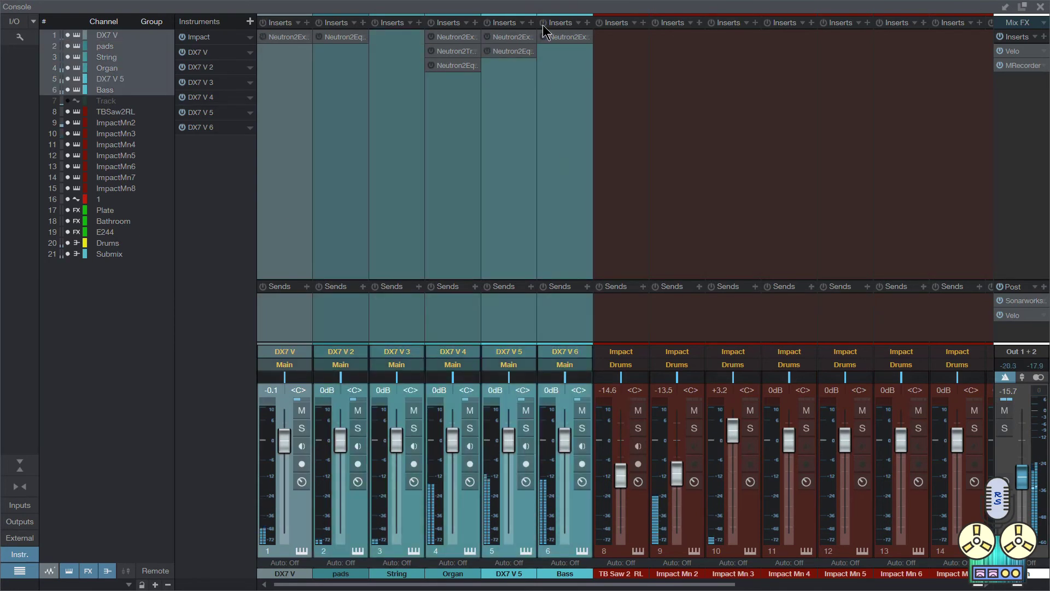
left_click(454, 255)
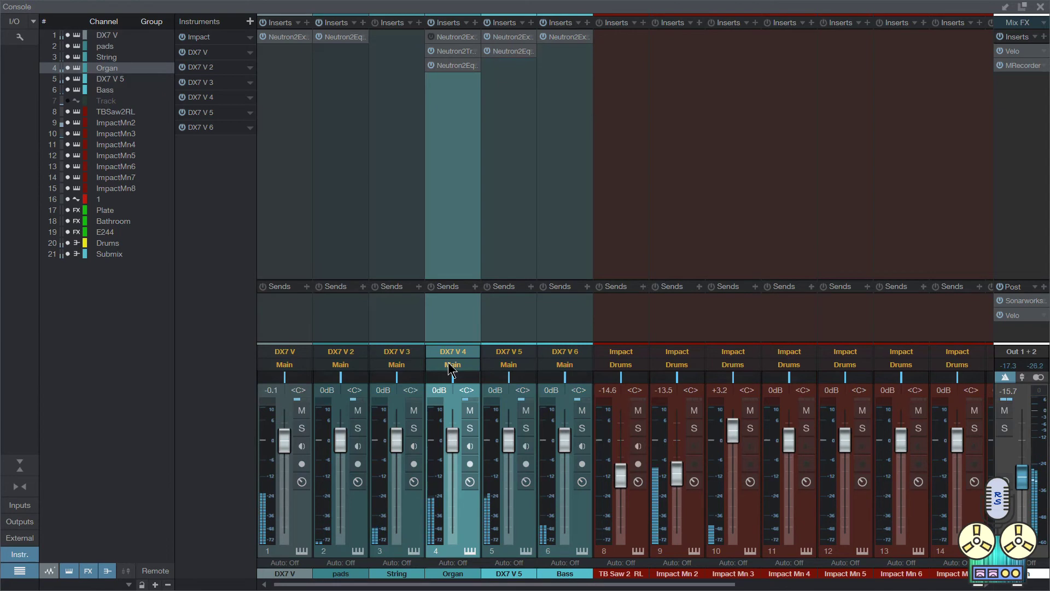
Step: Return to the arrangement, open the Organ track's DX7 V instrument, move its window higher, and audition notes on its keyboard
key("F3")
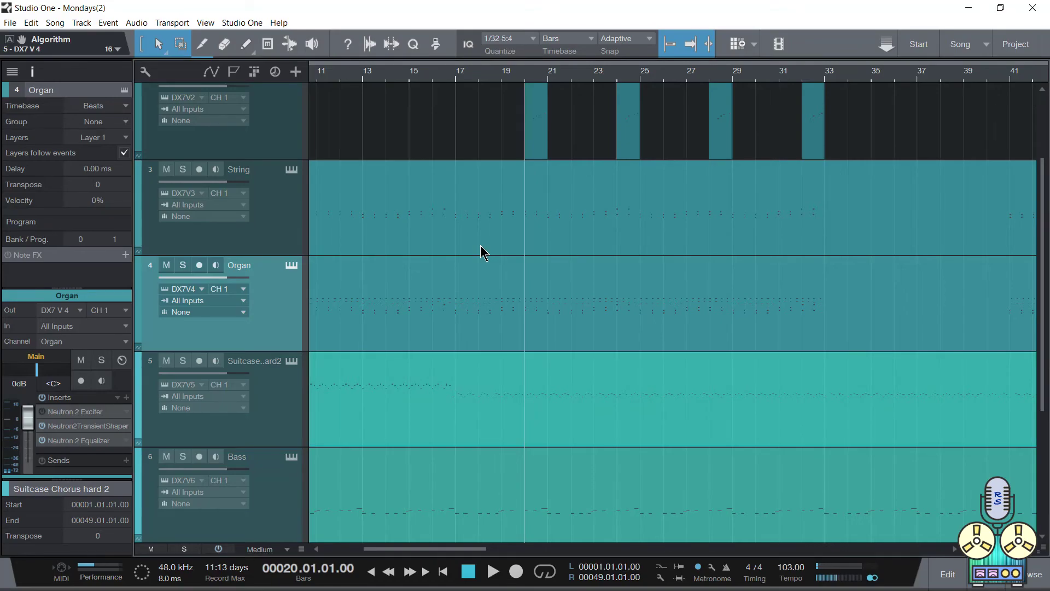
left_click(291, 267)
left_click_drag(464, 266, 461, 128)
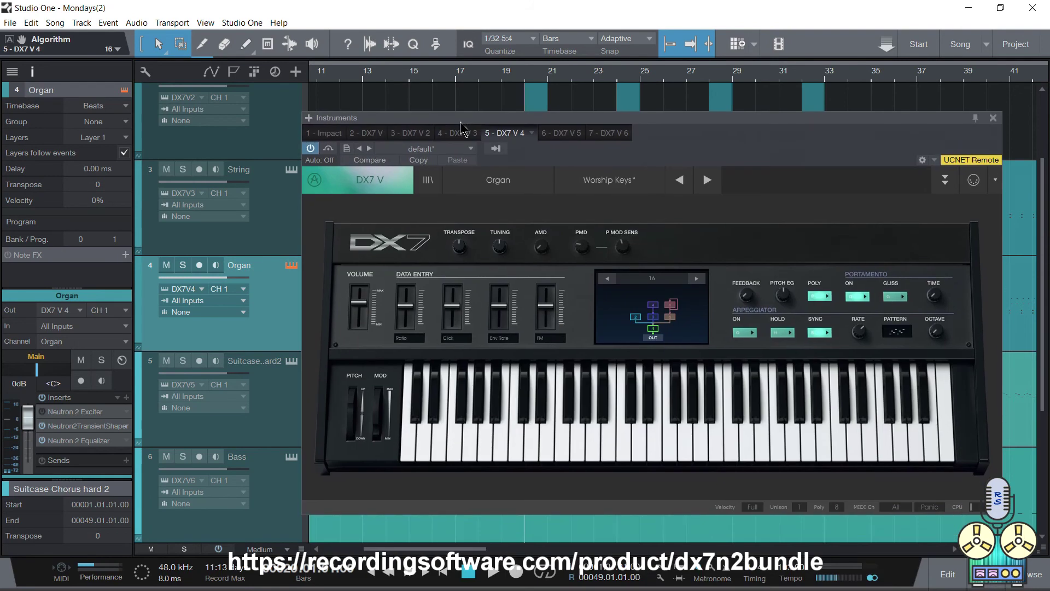
left_click_drag(527, 454, 558, 454)
left_click(652, 447)
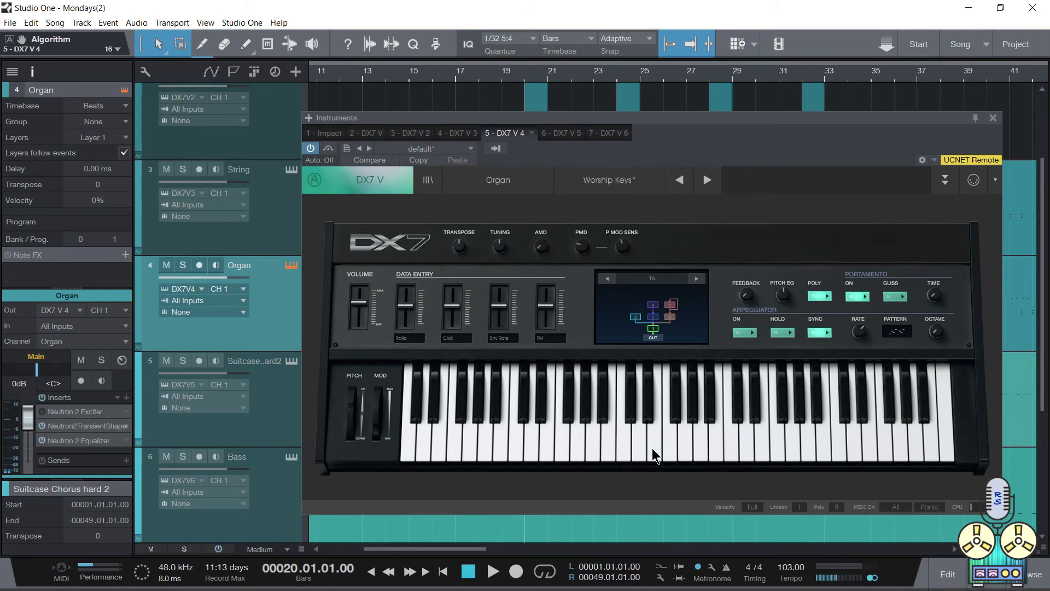
Step: Set the Organ's DX7 V unison to 4 voices and audition several notes on its keyboard
left_click(800, 506)
left_click(815, 499)
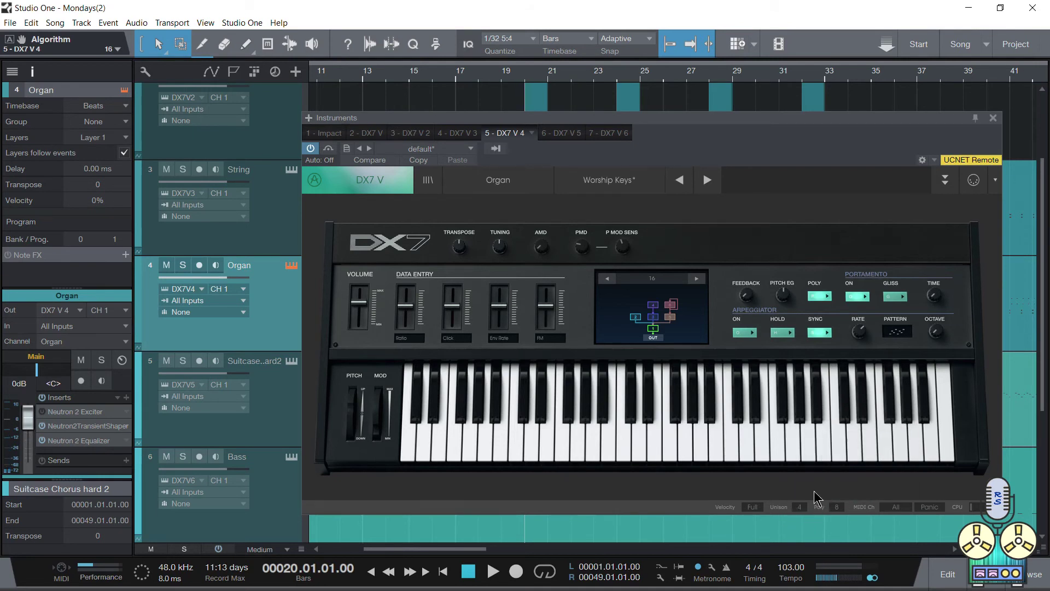
left_click(666, 448)
left_click(679, 447)
left_click(658, 448)
left_click(619, 445)
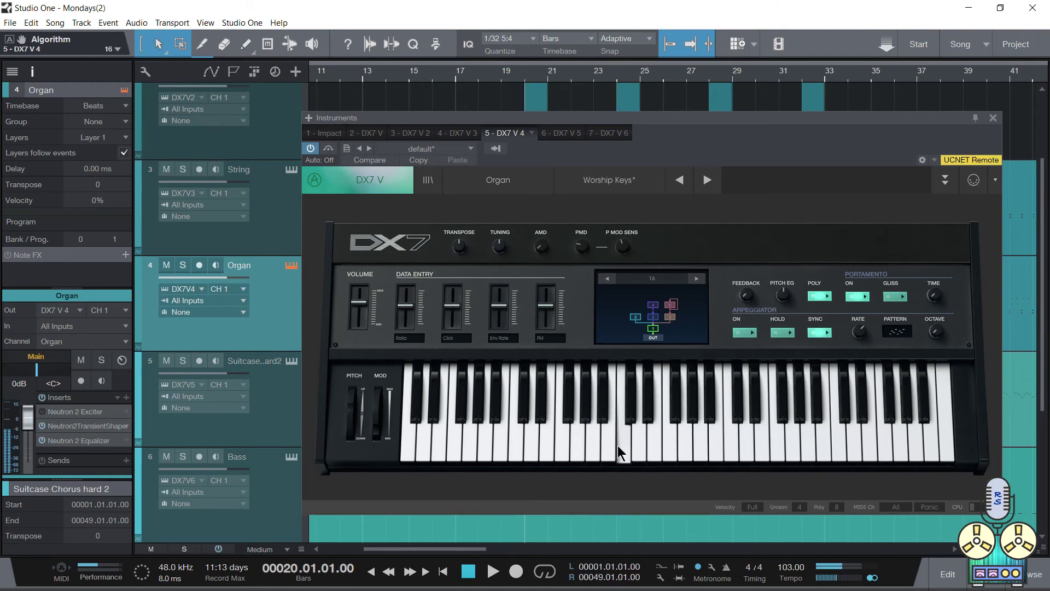
Step: Set the Organ's DX7 V unison back to 1 voice and play notes again for comparison
left_click(805, 510)
left_click(809, 459)
left_click(665, 454)
left_click(684, 455)
left_click(675, 455)
left_click(651, 457)
left_click(634, 458)
Step: View the polyphony and velocity range options of the Organ's DX7 V
left_click(836, 507)
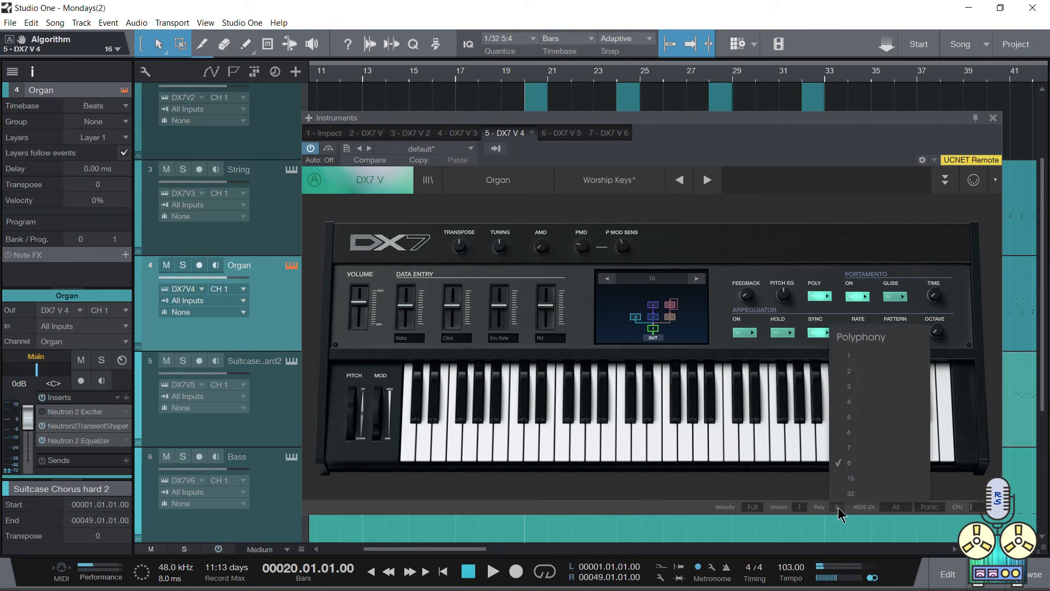
left_click(747, 485)
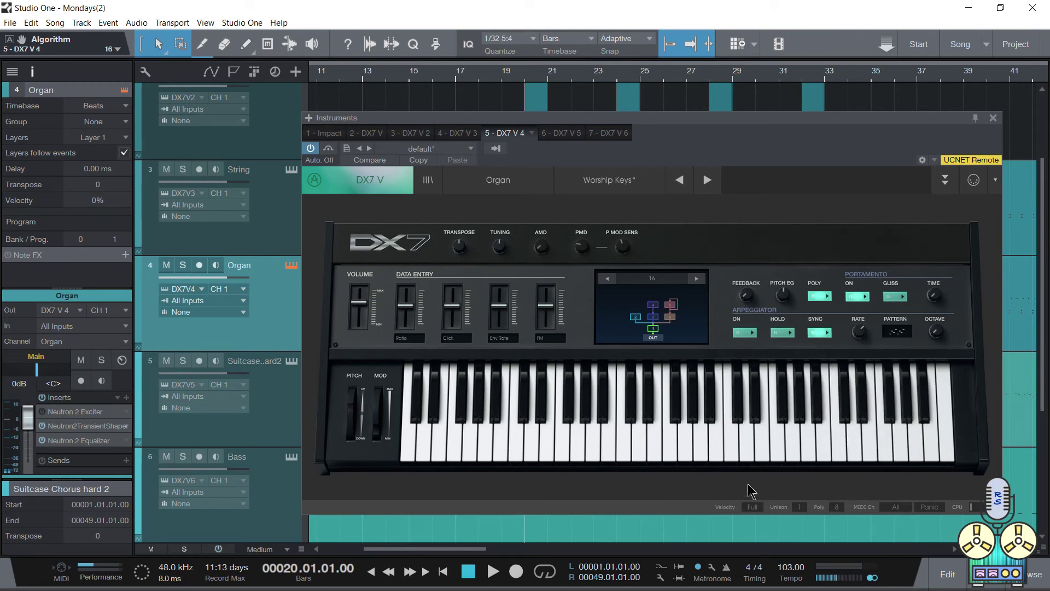
left_click(757, 507)
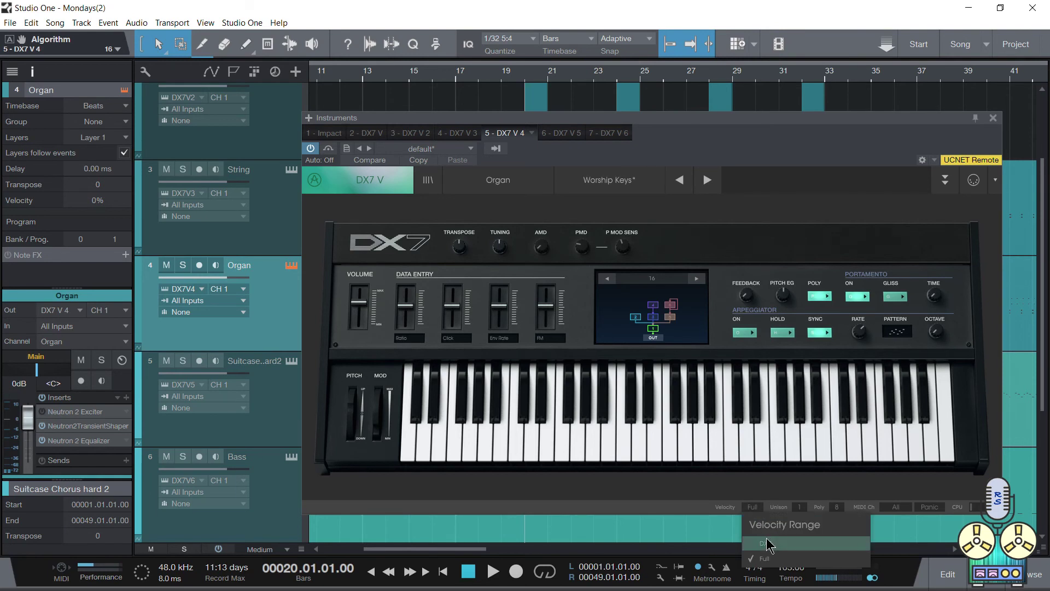
left_click(671, 478)
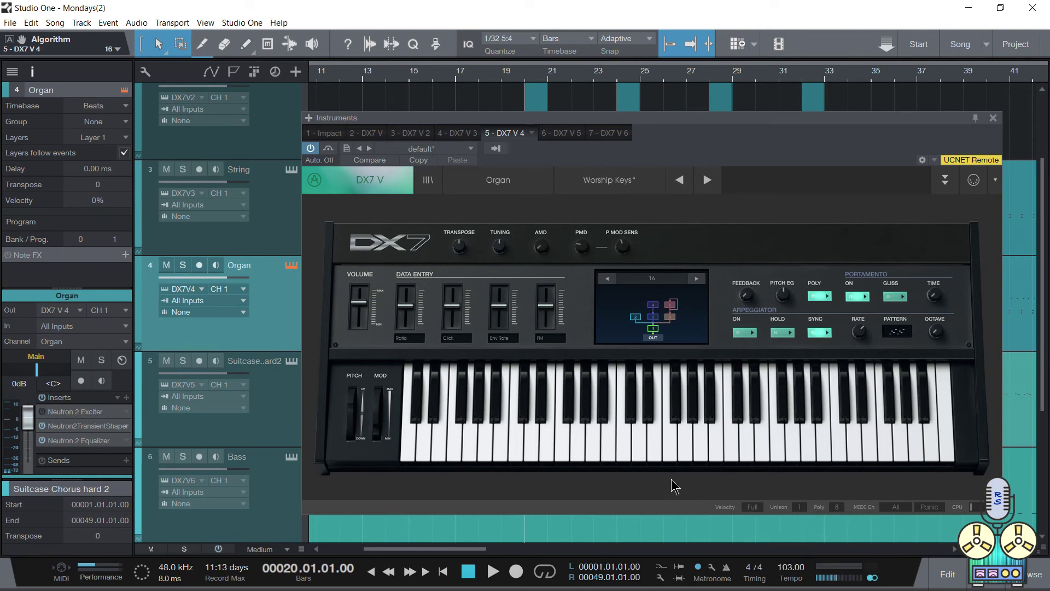